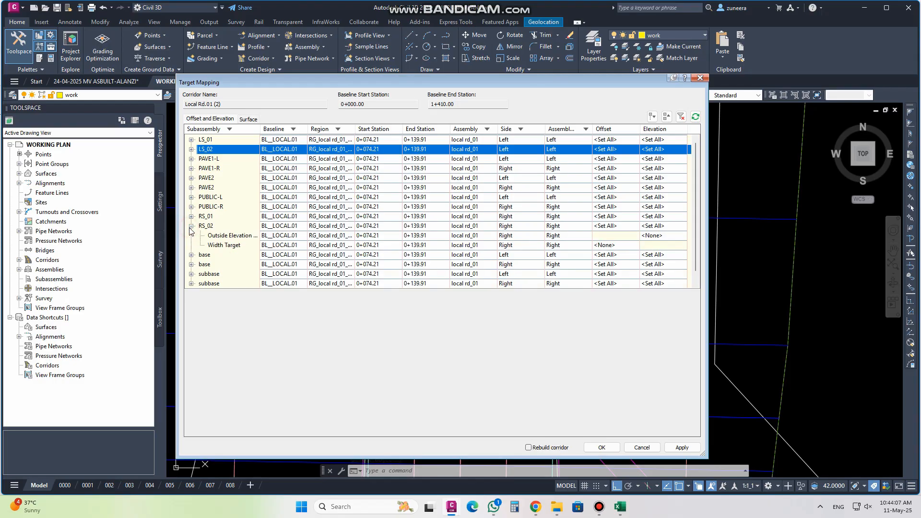
click(225, 245)
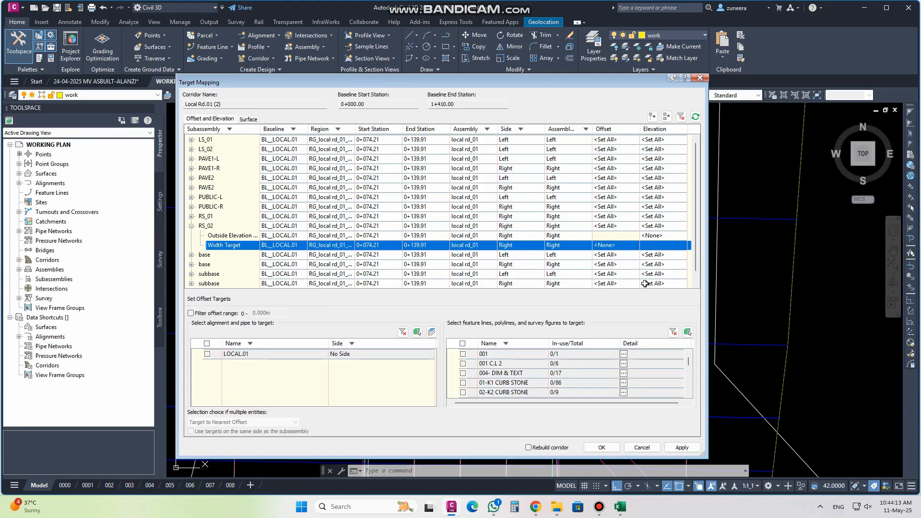
click(684, 331)
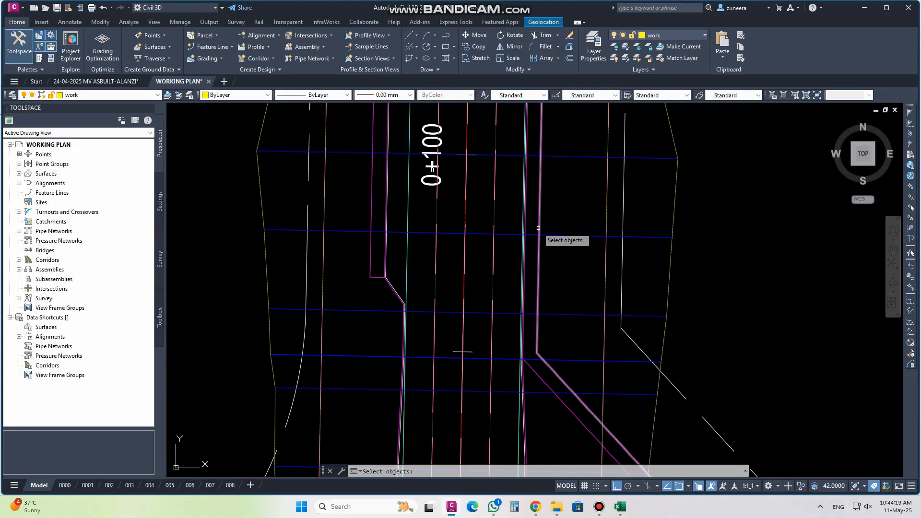
middle_drag(517, 163, 511, 354)
scroll(510, 232, down, 5)
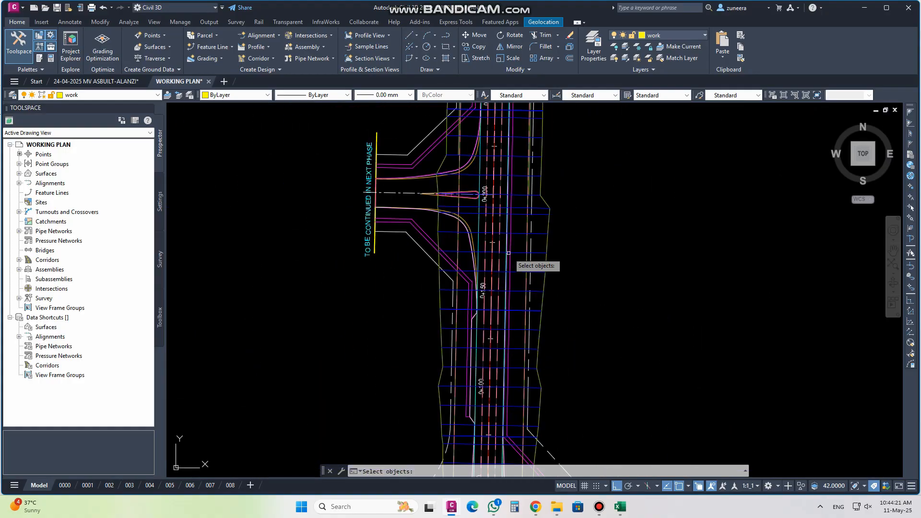
middle_drag(512, 250, 500, 332)
scroll(494, 346, up, 6)
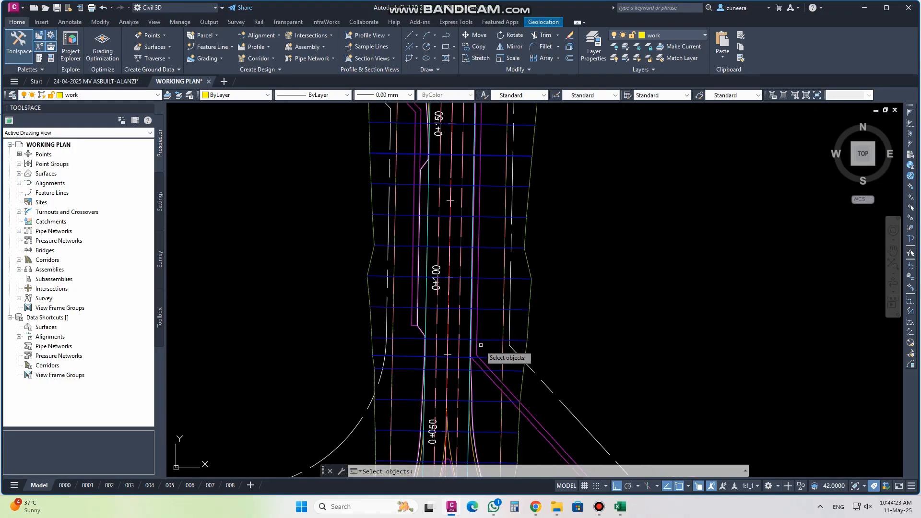
scroll(497, 225, down, 6)
middle_drag(497, 225, 472, 276)
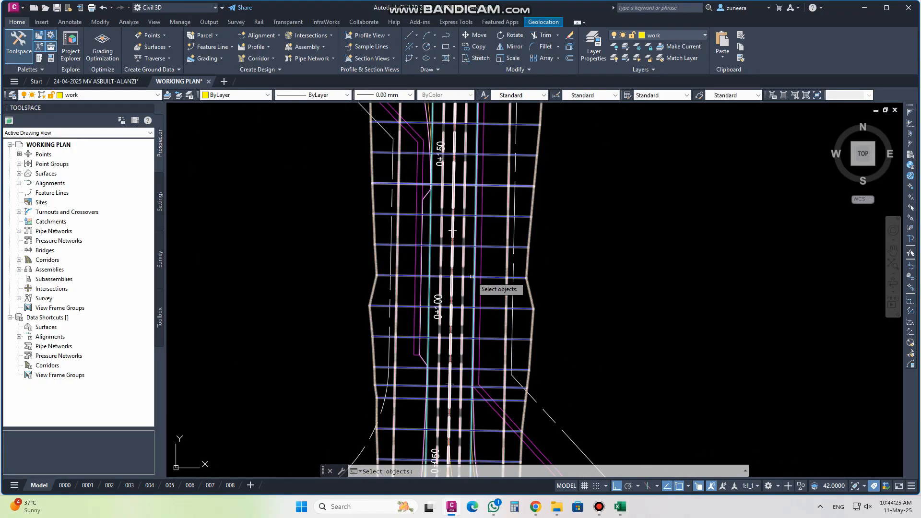
mouse_move(489, 207)
middle_down()
mouse_move(513, 247)
mouse_move(492, 223)
mouse_move(502, 383)
middle_up()
key(Escape)
Apply and accept the target mapping for the Local Rd.01 (2) corridor, and dismiss the event list
click(681, 447)
click(594, 446)
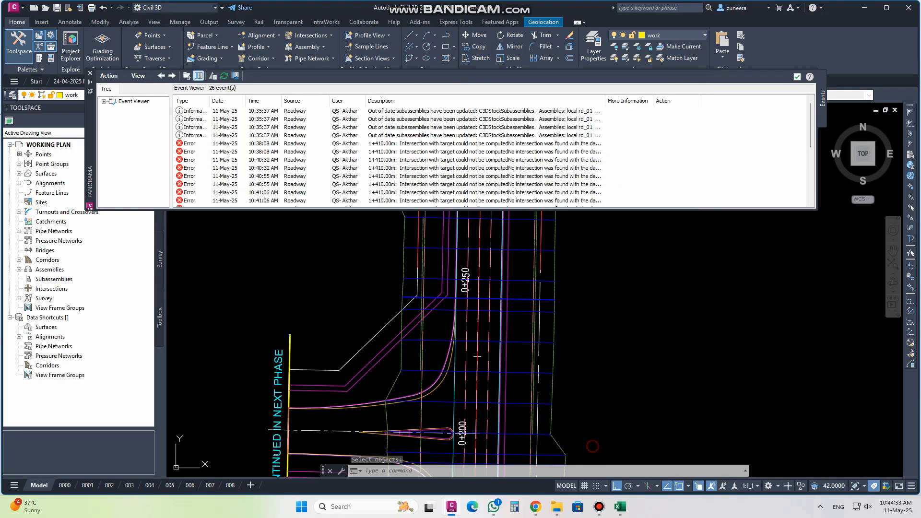
click(797, 76)
Examine the corridor's edge transition on the west side just south of station 0+100
scroll(496, 250, down, 8)
scroll(489, 325, up, 6)
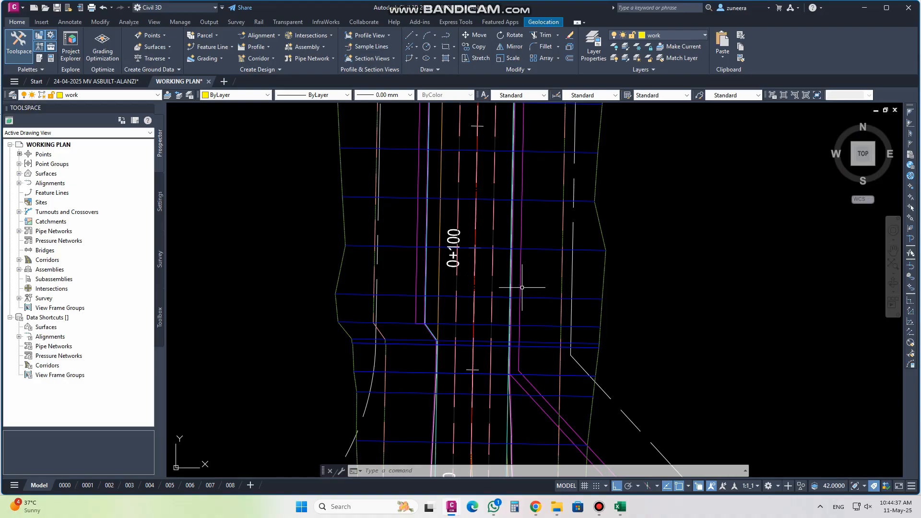
click(400, 318)
scroll(475, 355, up, 3)
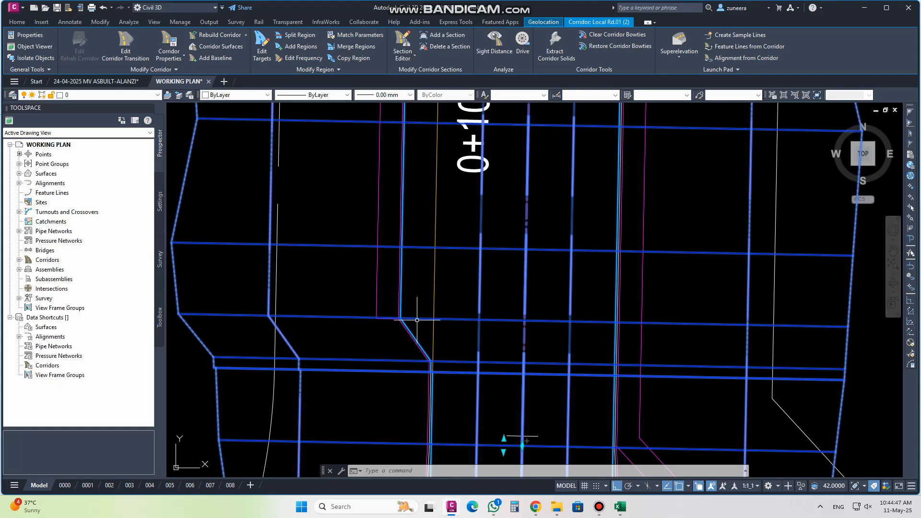
scroll(420, 322, down, 2)
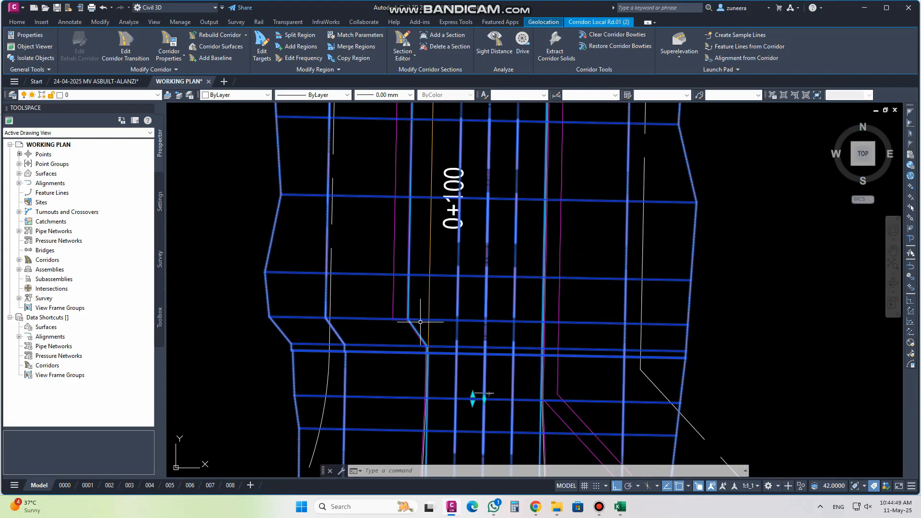
key(Escape)
scroll(420, 322, down, 2)
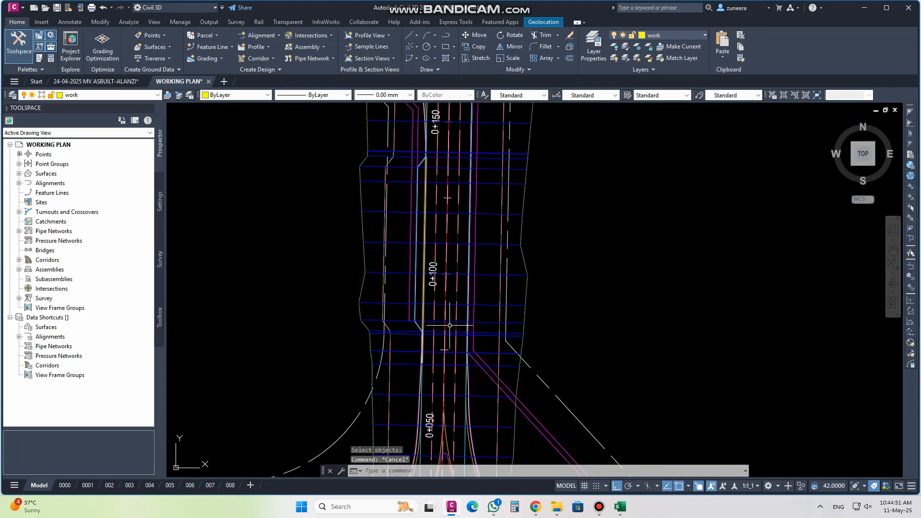
Open the corridor in the Section Editor and advance to station 0+040.00
click(483, 275)
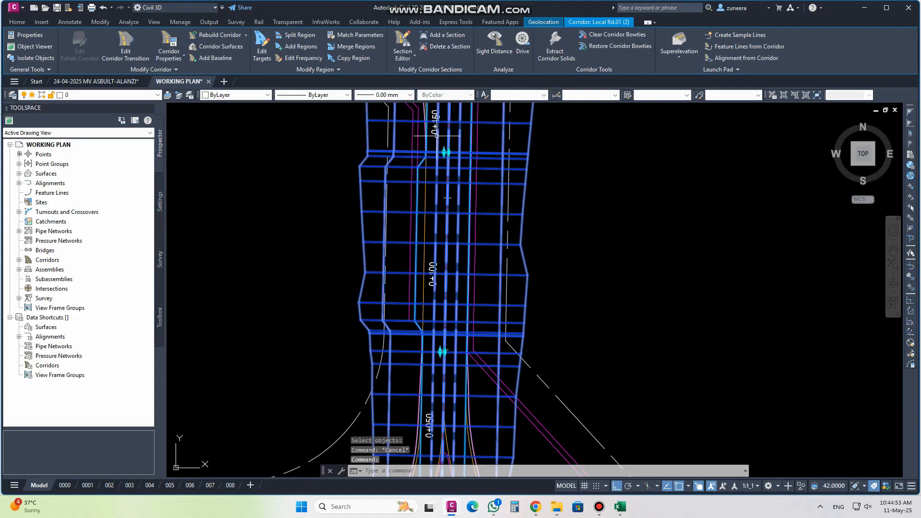
click(404, 44)
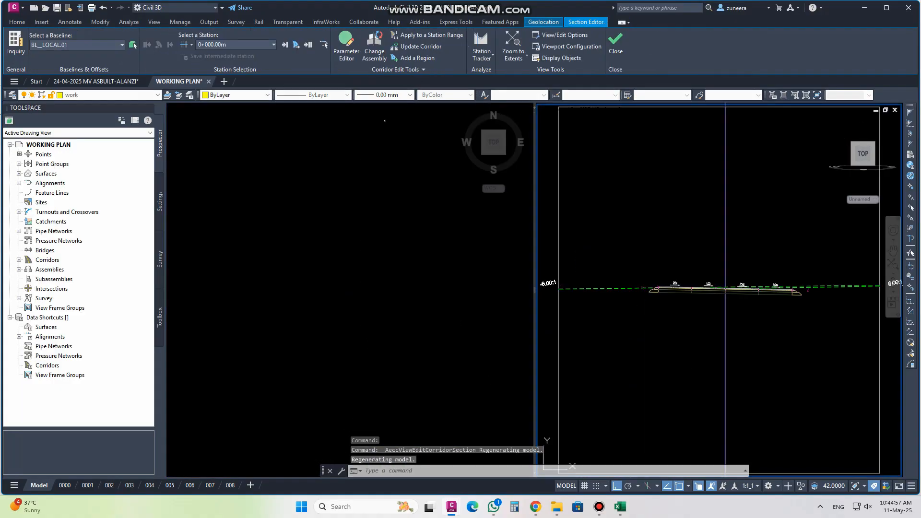
click(345, 267)
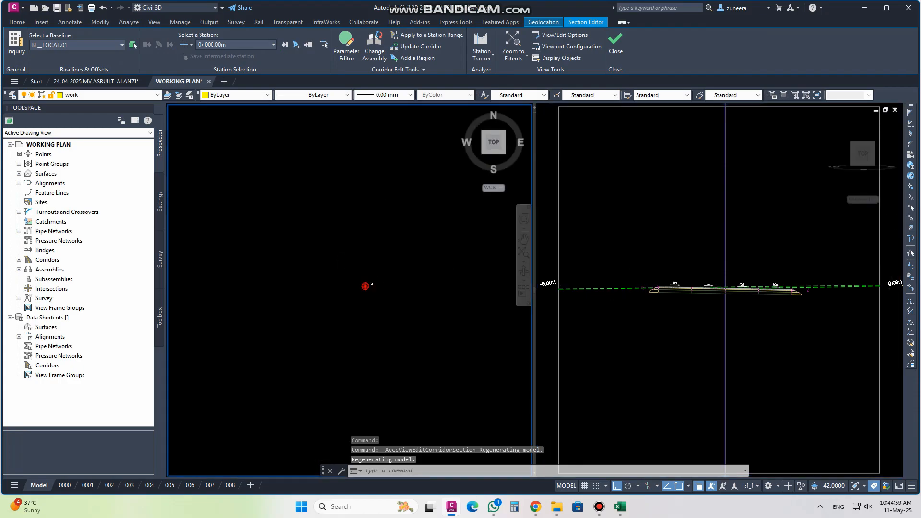
scroll(370, 199, up, 8)
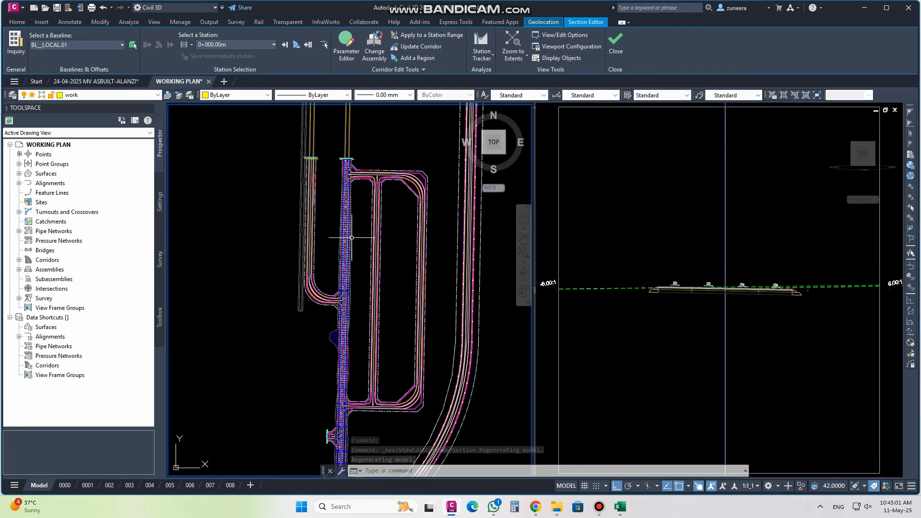
middle_drag(362, 328, 357, 235)
scroll(331, 387, up, 6)
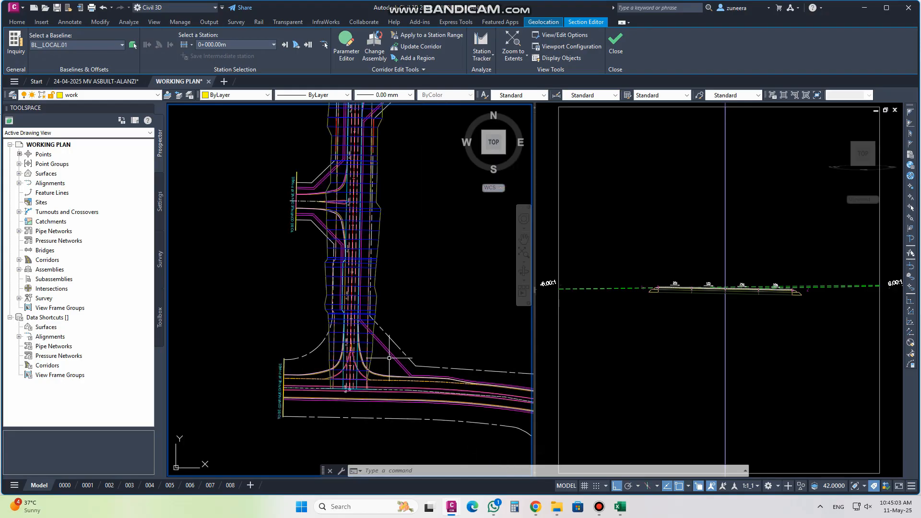
scroll(355, 255, up, 2)
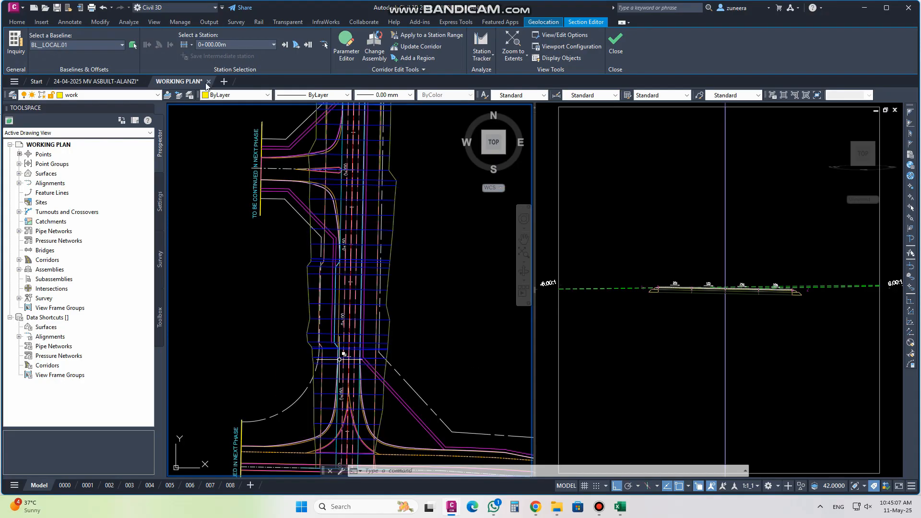
click(285, 46)
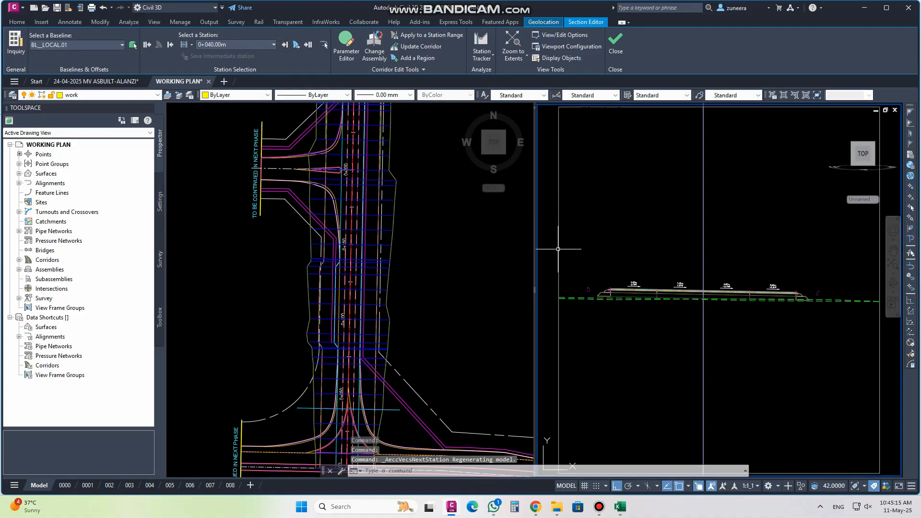
Set the corridor section view's code set style to KATR_Section Codes
click(560, 39)
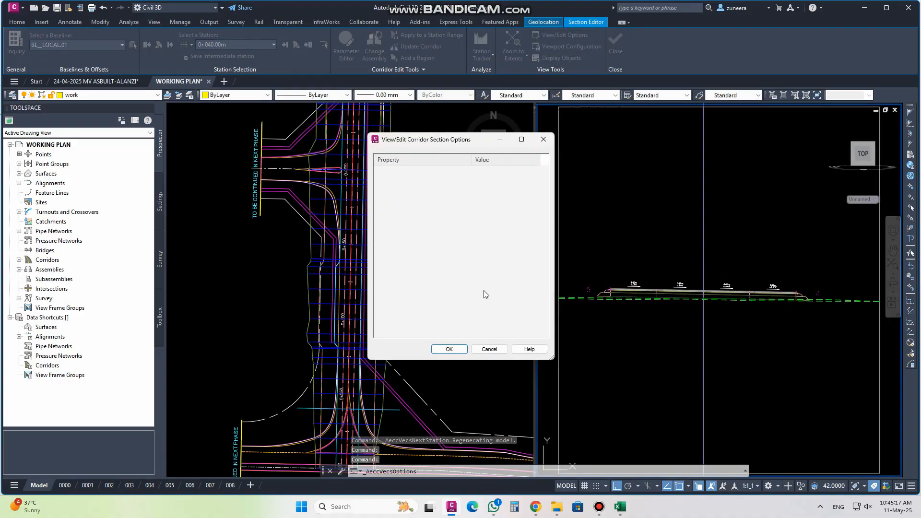
scroll(485, 296, down, 2)
click(494, 326)
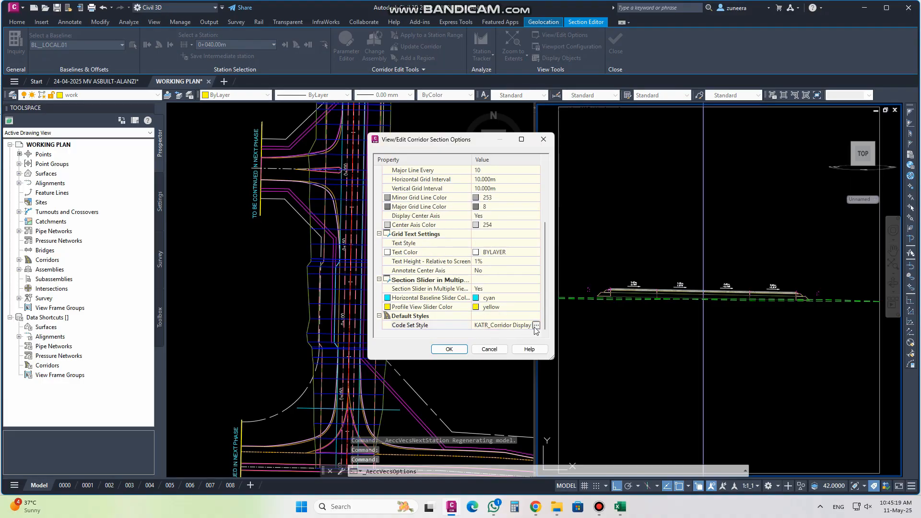
click(536, 325)
click(291, 168)
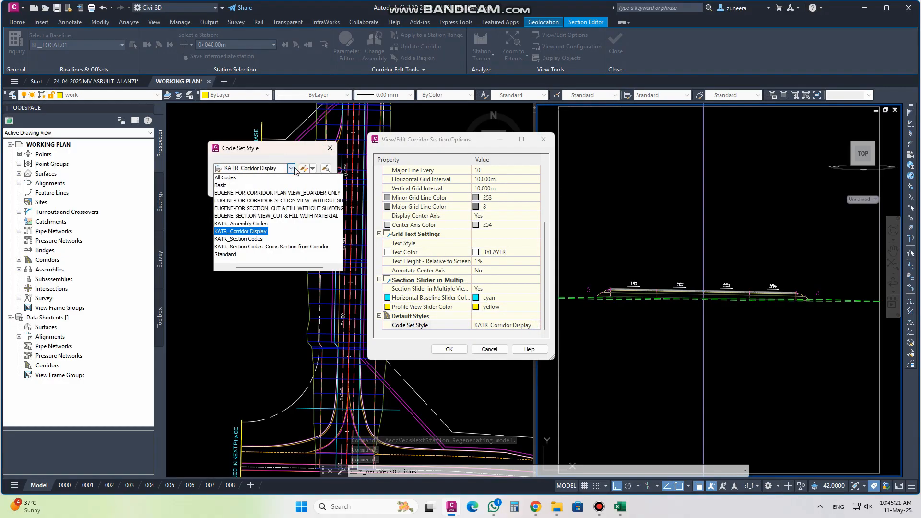
click(244, 239)
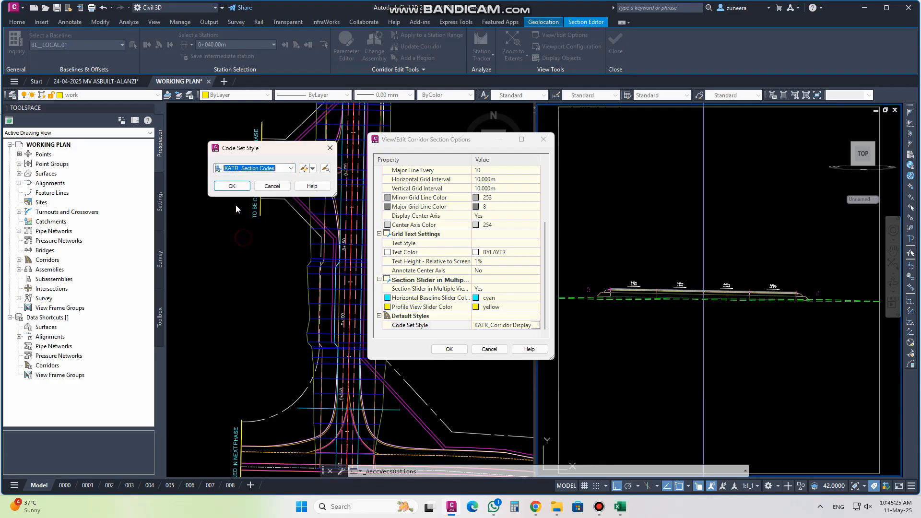
click(239, 186)
click(456, 348)
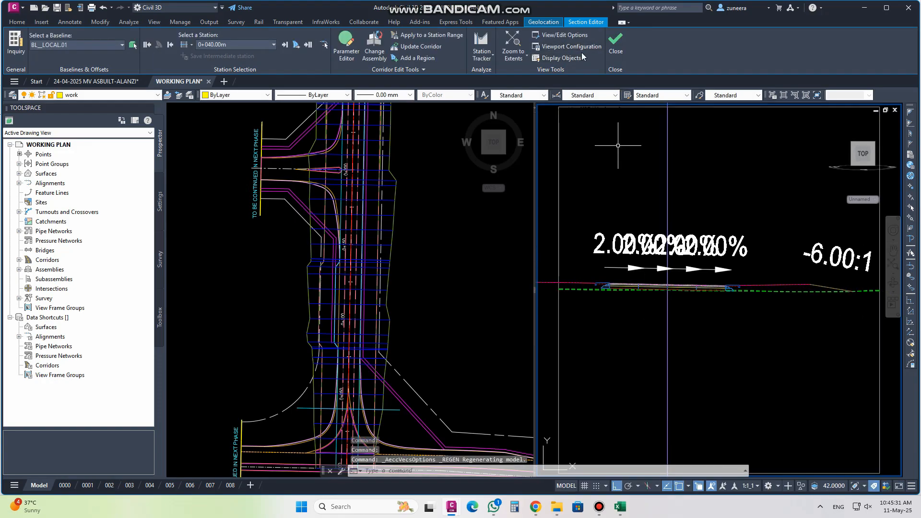
Set the corridor section view's code set style to EUGENE-FOR SECTION_CUT & FILL WITHOUT SHADING
click(570, 36)
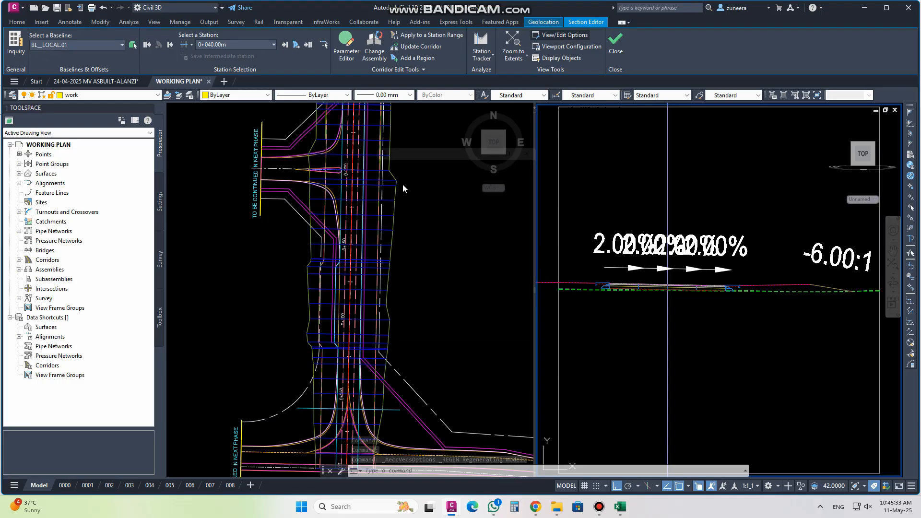
scroll(494, 337, down, 5)
click(495, 326)
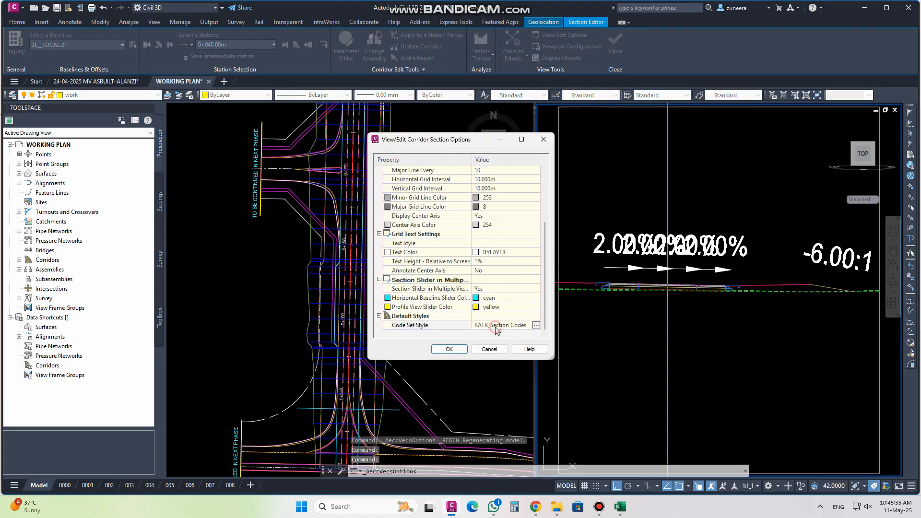
click(538, 325)
click(291, 168)
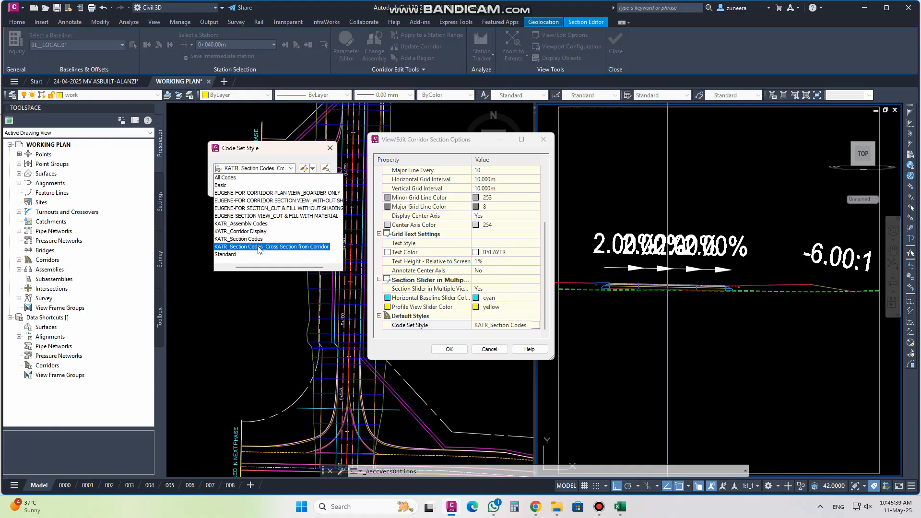
click(258, 209)
click(232, 188)
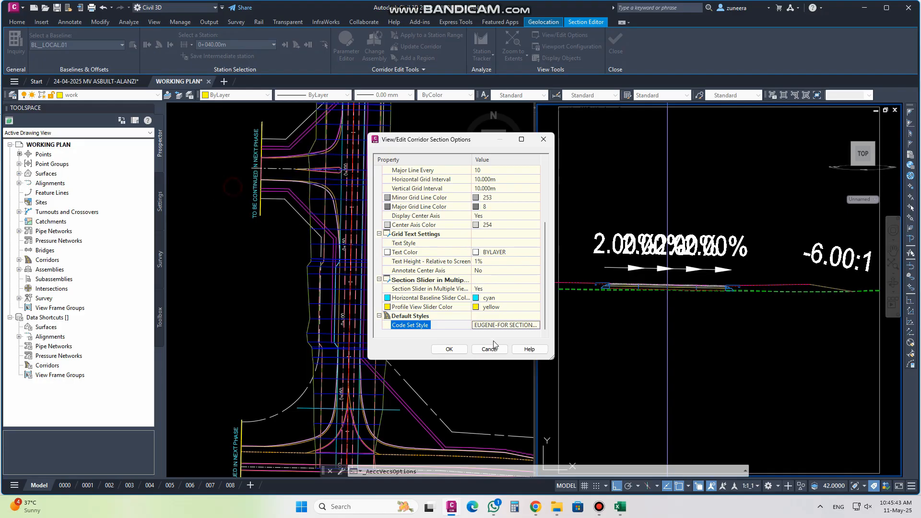
click(463, 349)
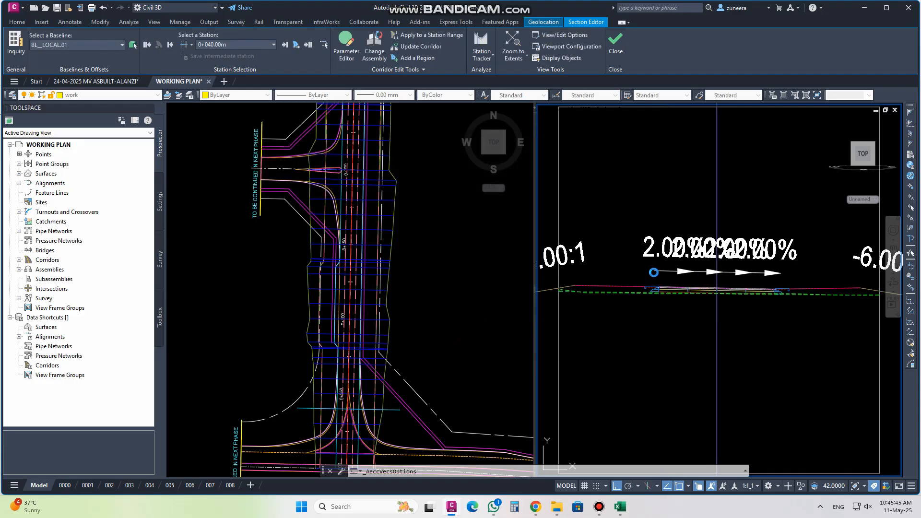
Examine the curb and lane labels in the cross section at station 0+040.00, and fit the section to its extents
scroll(644, 295, up, 6)
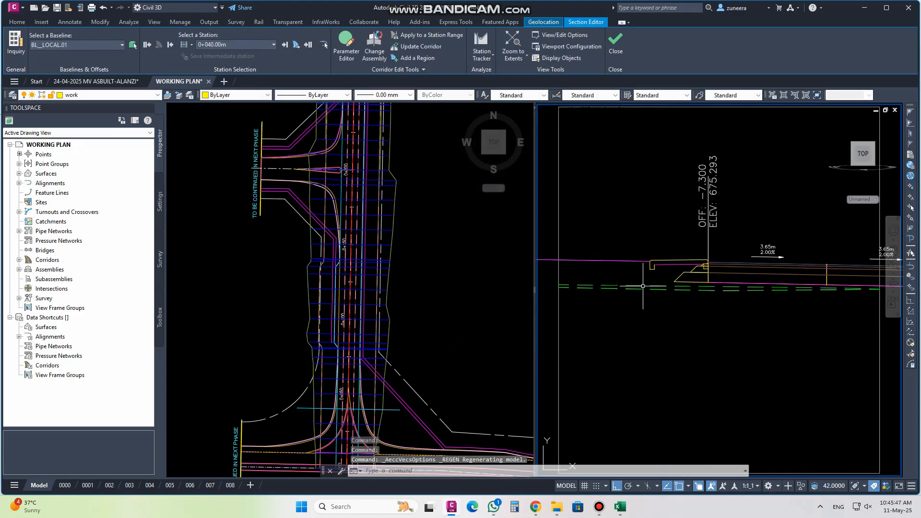
mouse_move(654, 311)
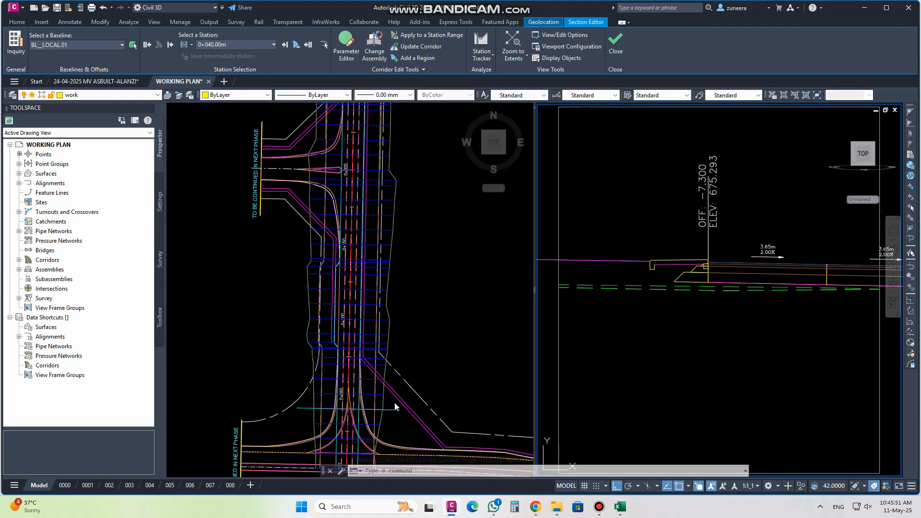
scroll(710, 294, down, 5)
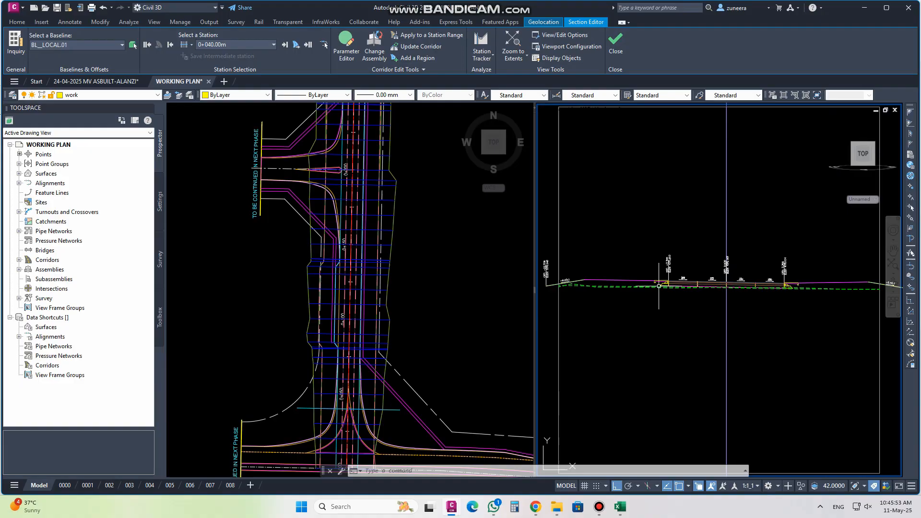
scroll(657, 267, up, 3)
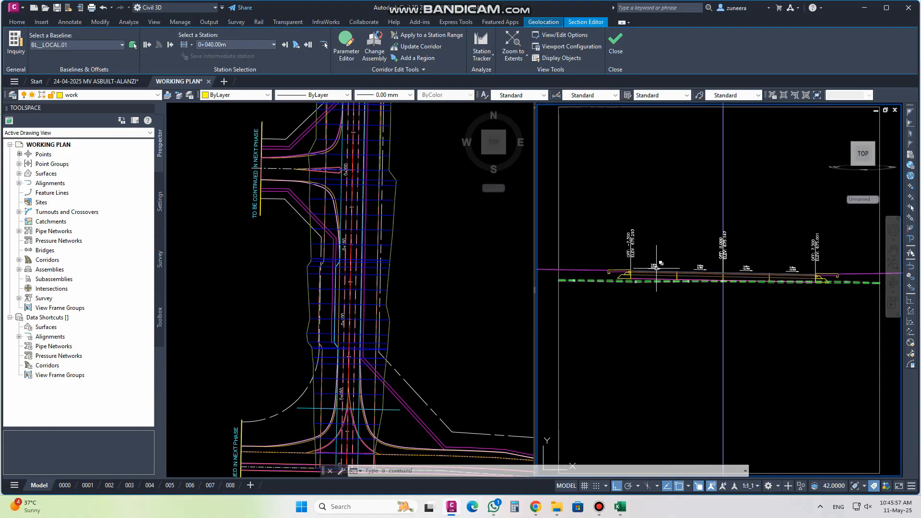
click(513, 53)
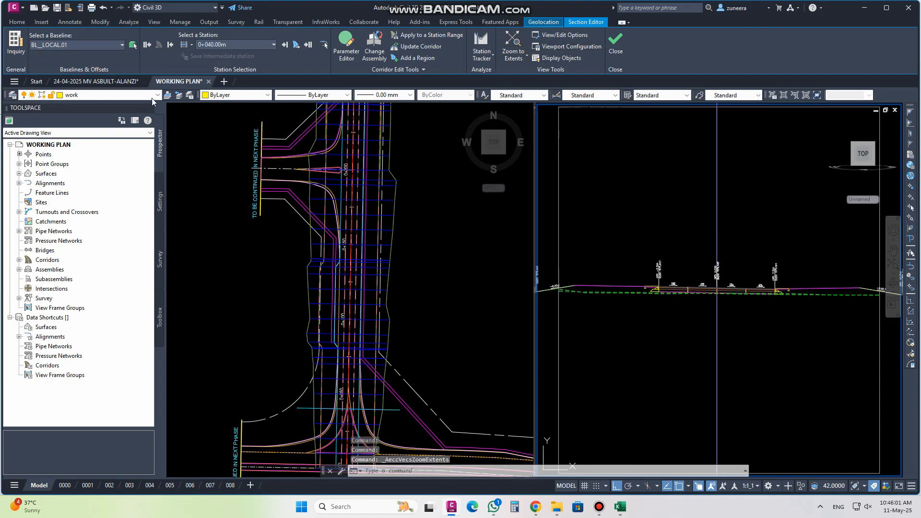
Advance the section view to station 0+074.21, examine the lanes, and set the view to Zoom to an Offset and Elevation
click(285, 45)
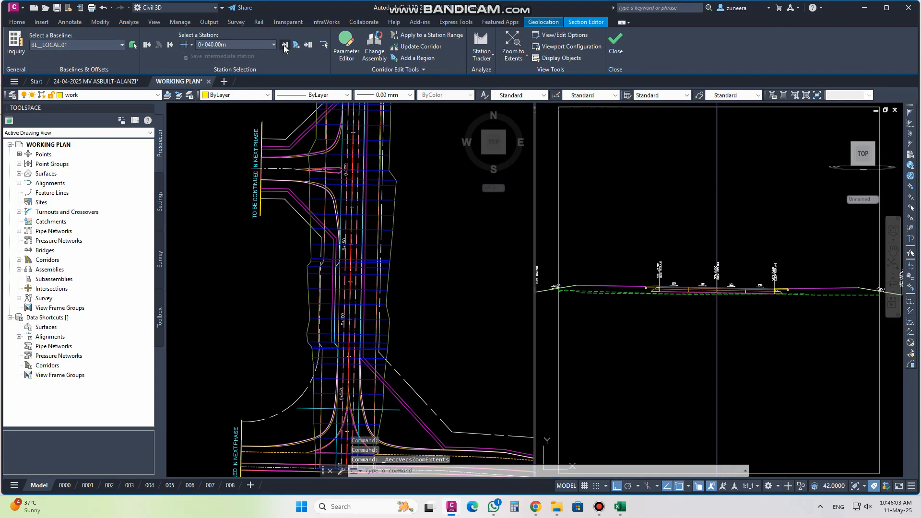
click(285, 45)
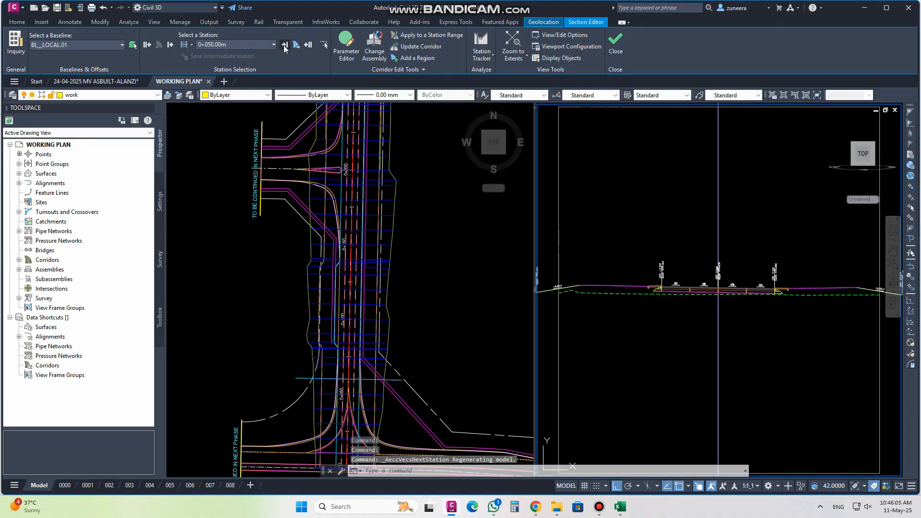
click(285, 45)
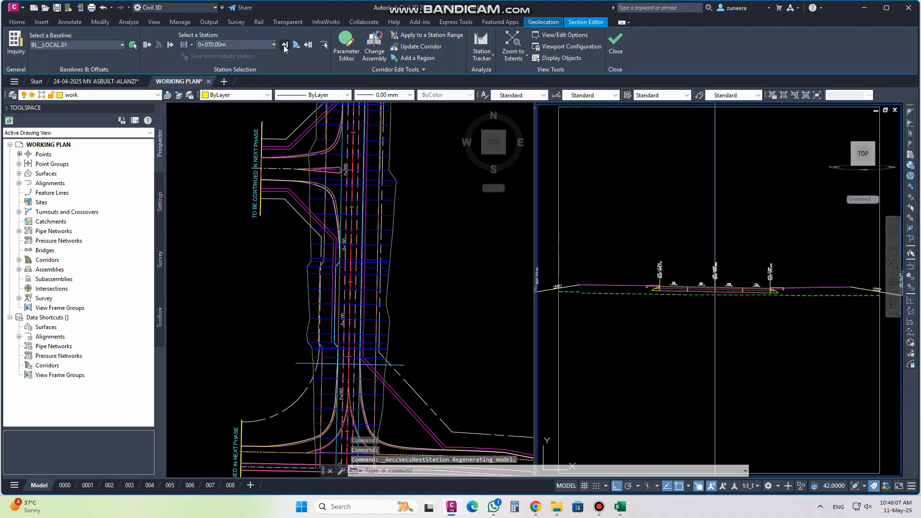
click(284, 45)
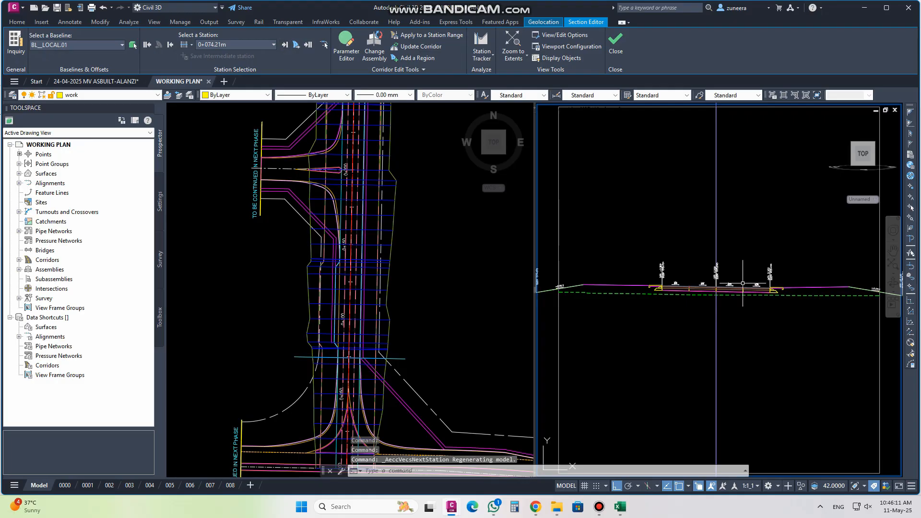
scroll(686, 288, up, 6)
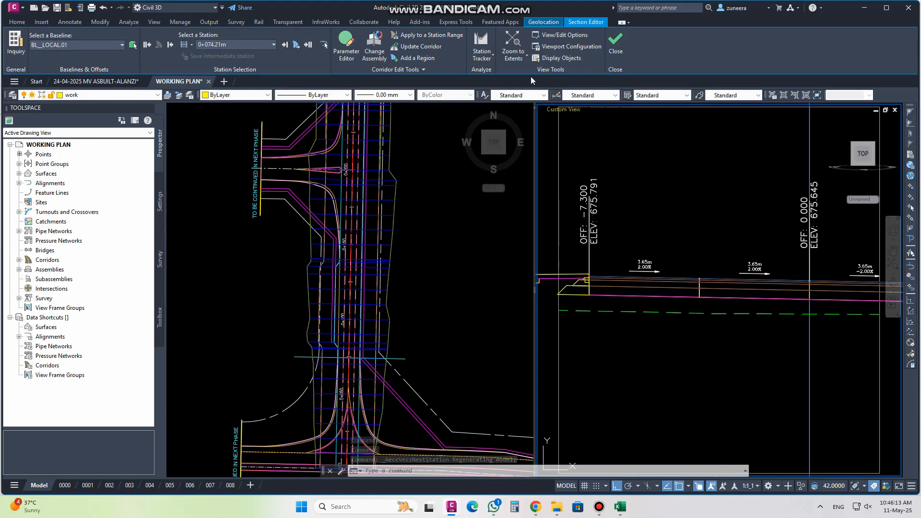
click(519, 60)
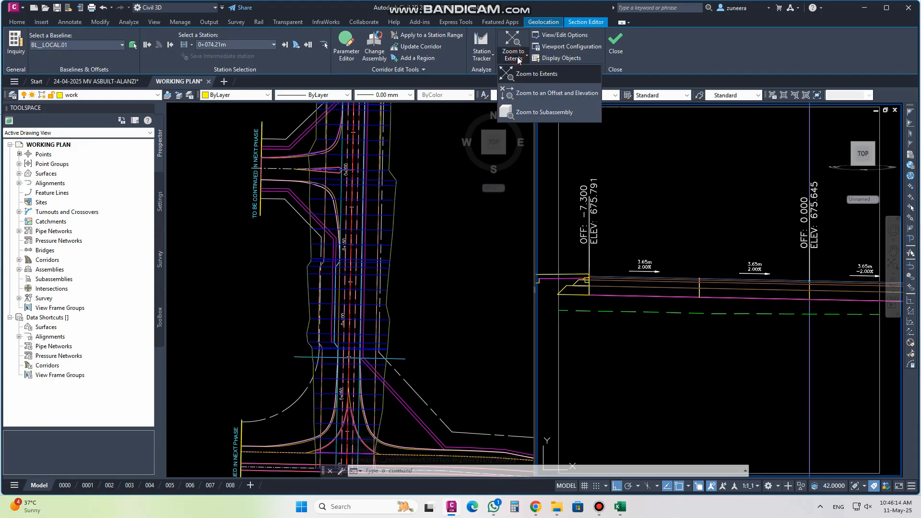
click(546, 94)
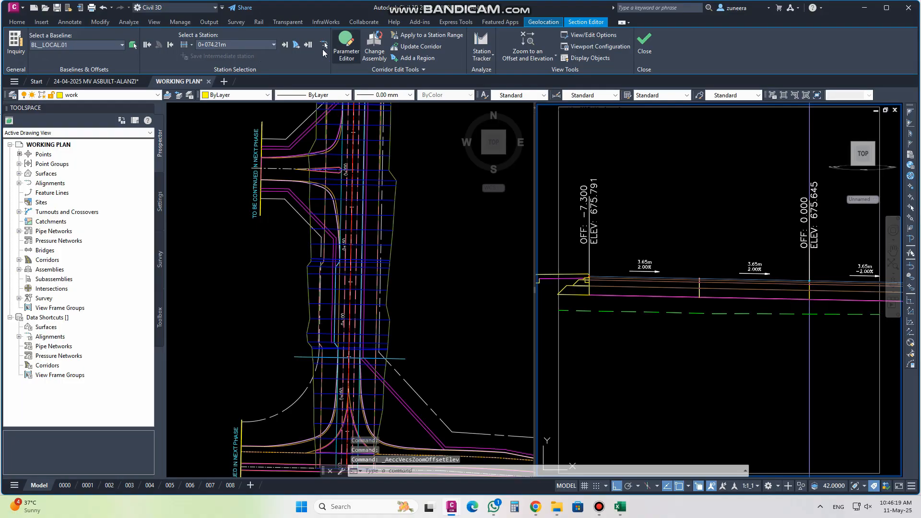
Step the section view onward station by station to 0+090.00, checking the outer west lane's width
click(286, 45)
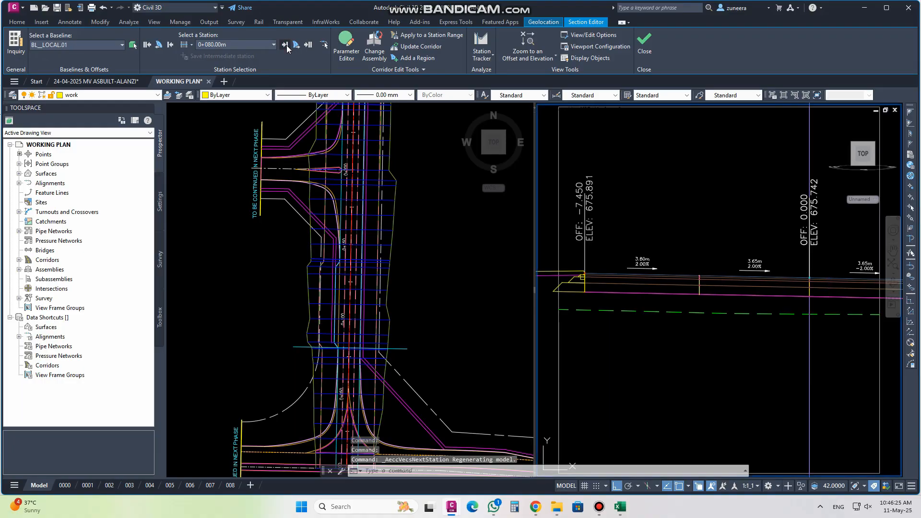
click(286, 46)
click(286, 46)
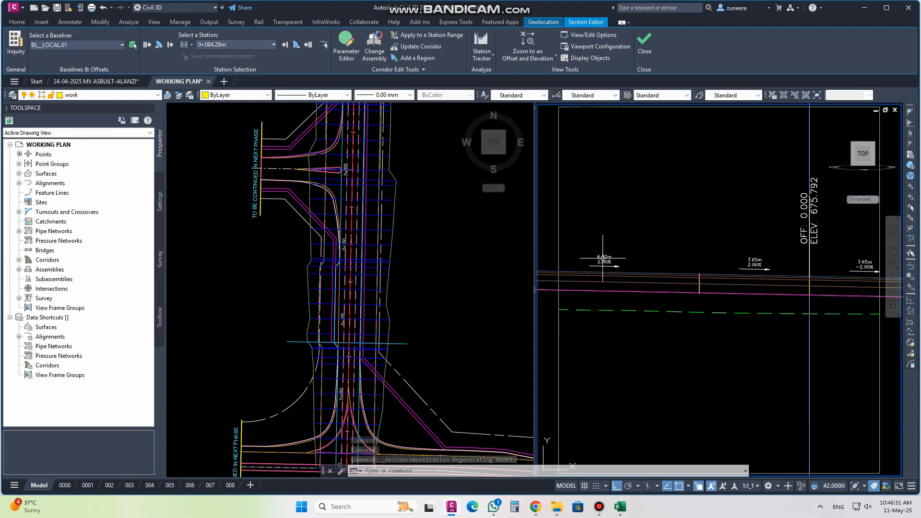
click(285, 45)
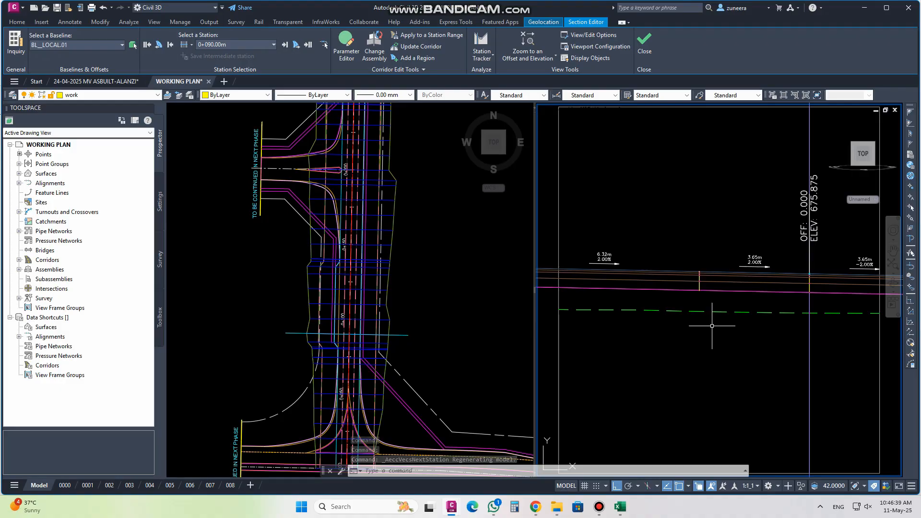
Examine the lanes and west curb edge of the cross section at station 0+090.00
scroll(712, 325, down, 1)
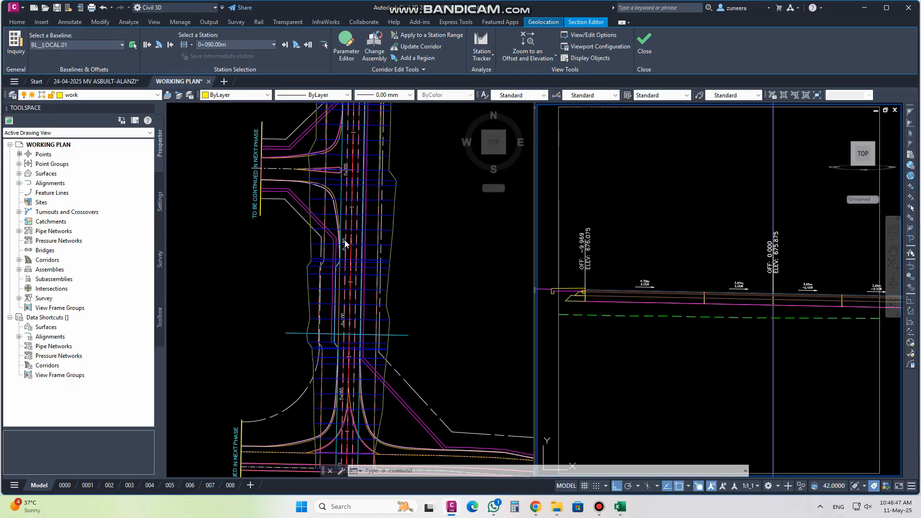
scroll(683, 274, down, 2)
middle_drag(737, 316, 714, 314)
scroll(747, 287, up, 3)
scroll(753, 293, down, 4)
scroll(715, 278, up, 4)
scroll(764, 295, down, 2)
middle_drag(595, 298, 655, 294)
scroll(596, 288, up, 2)
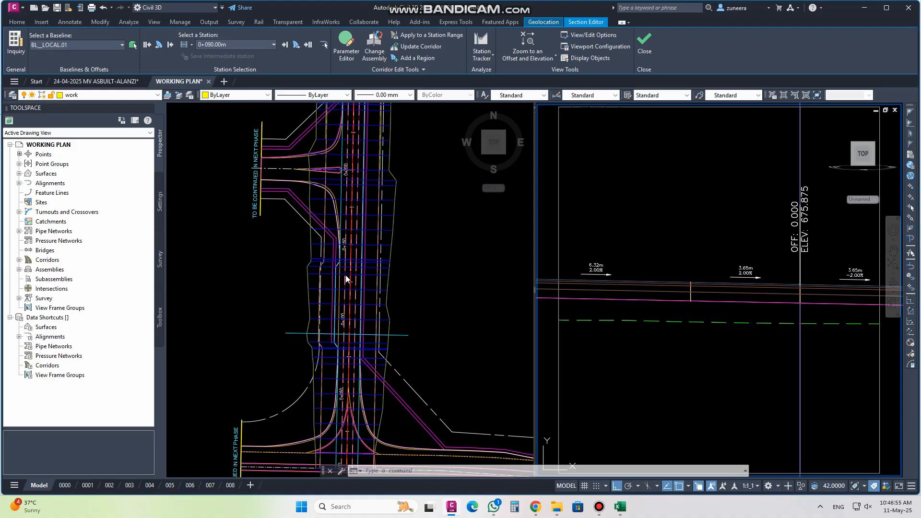
click(403, 369)
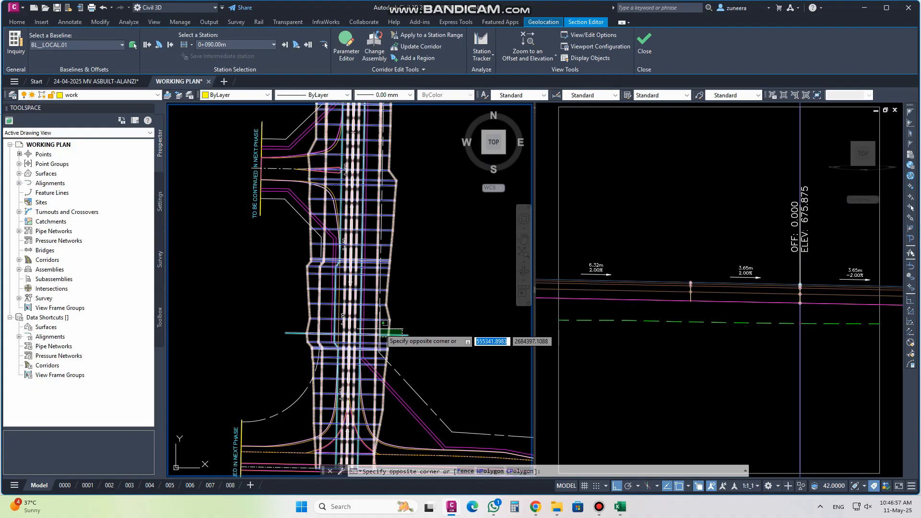
click(346, 333)
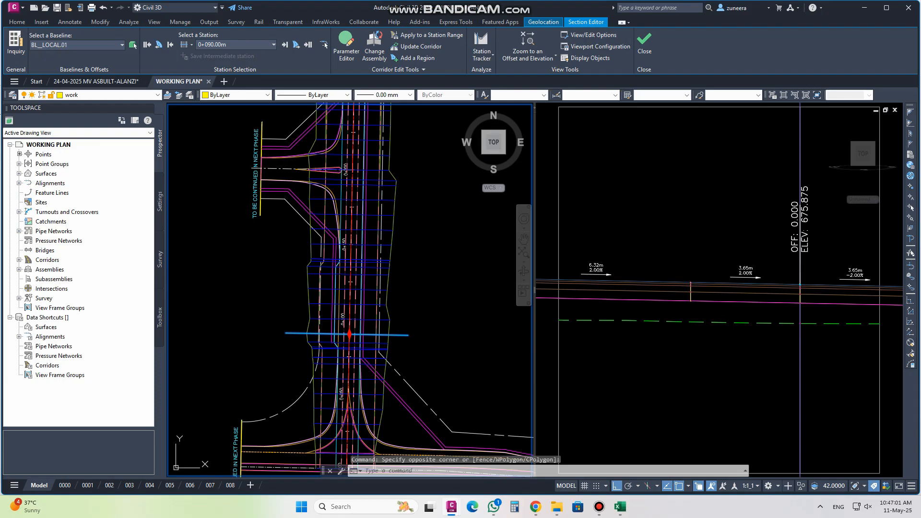
click(349, 333)
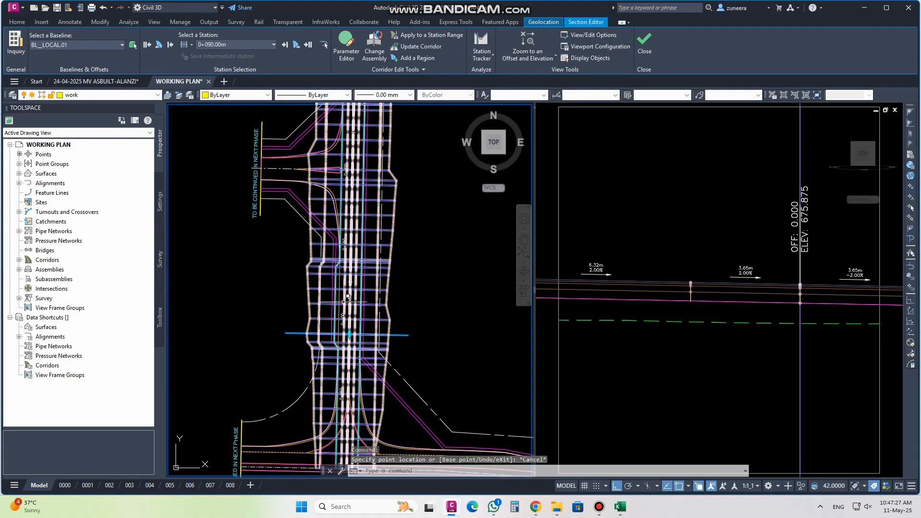
Check the cross sections at stations 0+140.00 and 0+134.85, and close the Section Editor
click(274, 45)
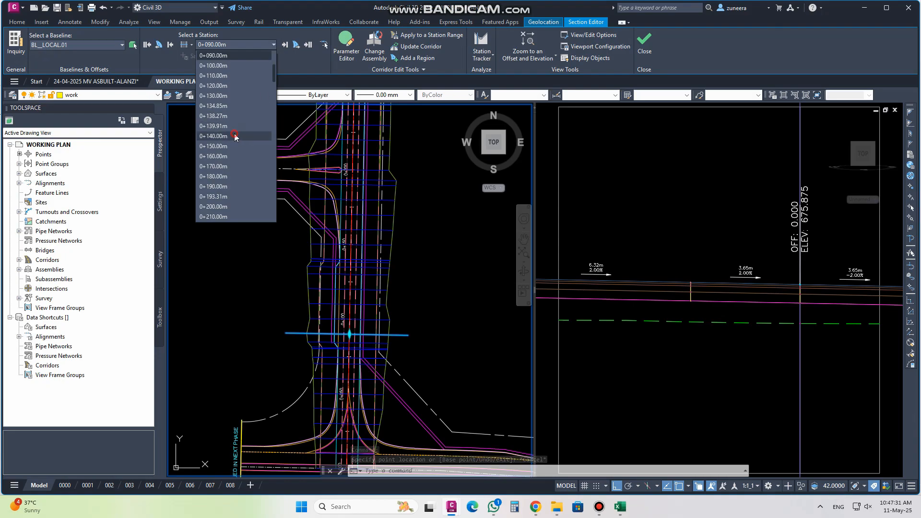
click(235, 136)
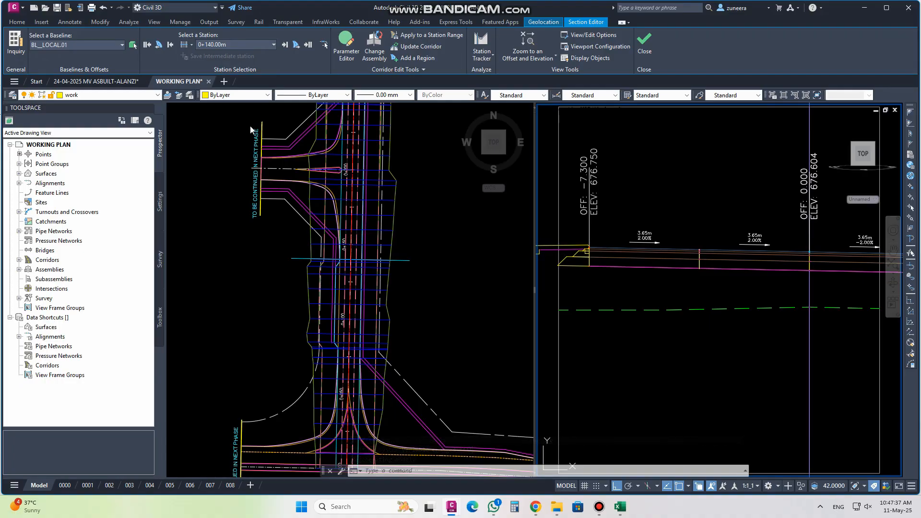
click(273, 45)
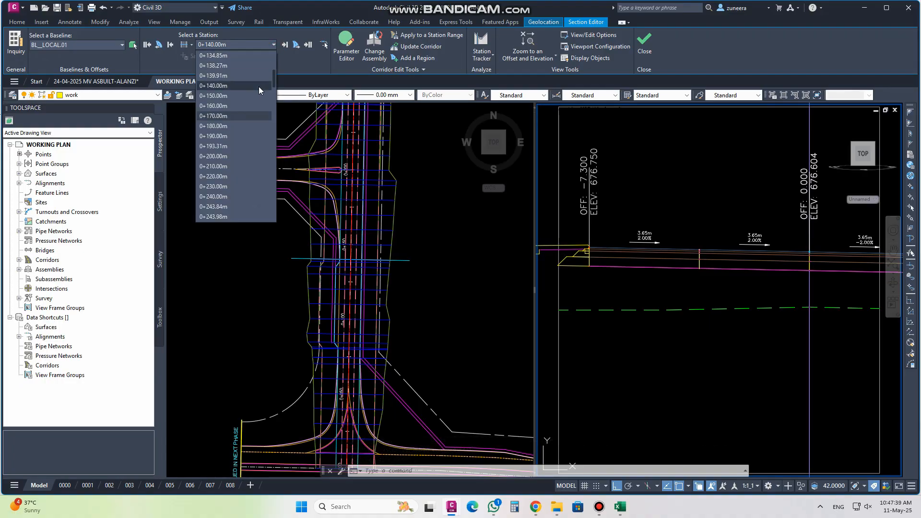
click(227, 87)
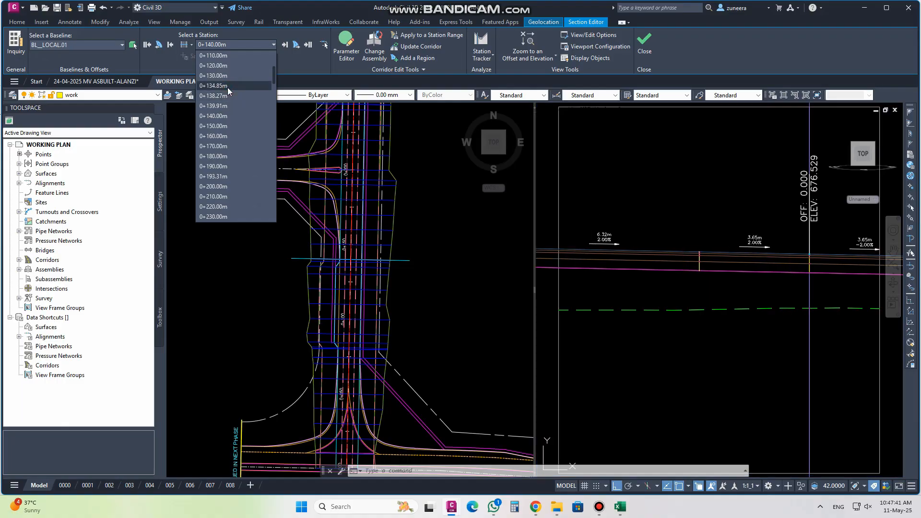
scroll(680, 255, down, 2)
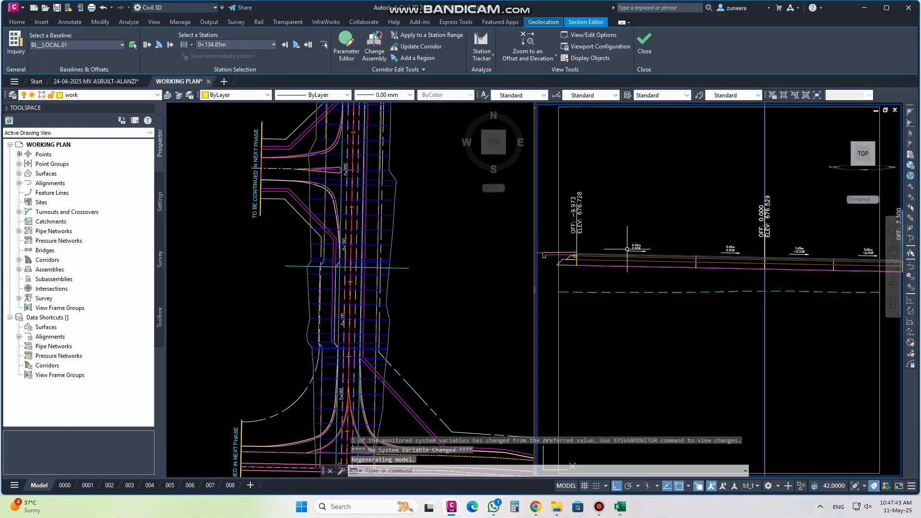
click(644, 44)
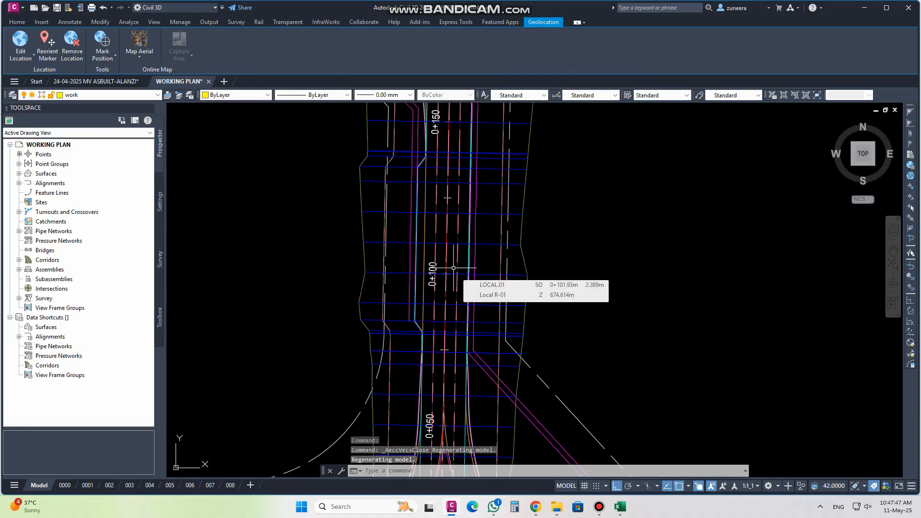
Examine the corridor's west edge in plan along the side-road junction around station 0+200
scroll(438, 294, down, 2)
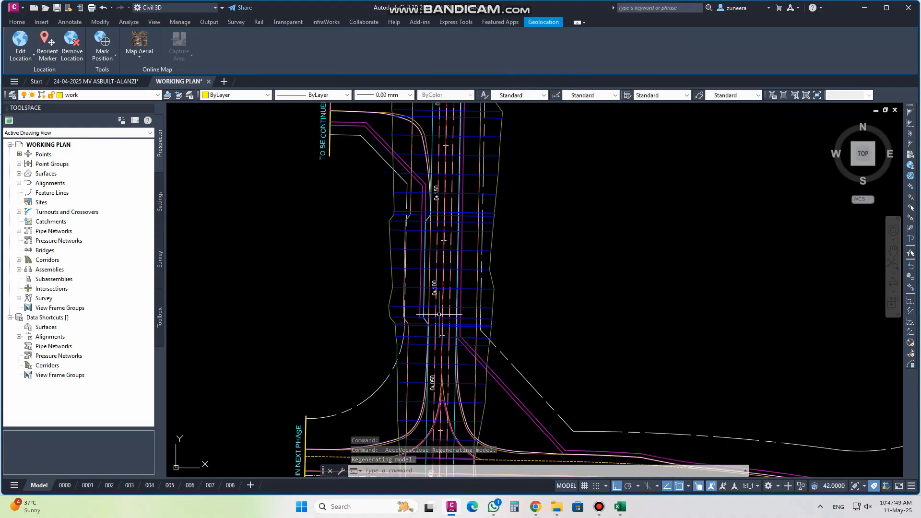
middle_drag(419, 241, 422, 332)
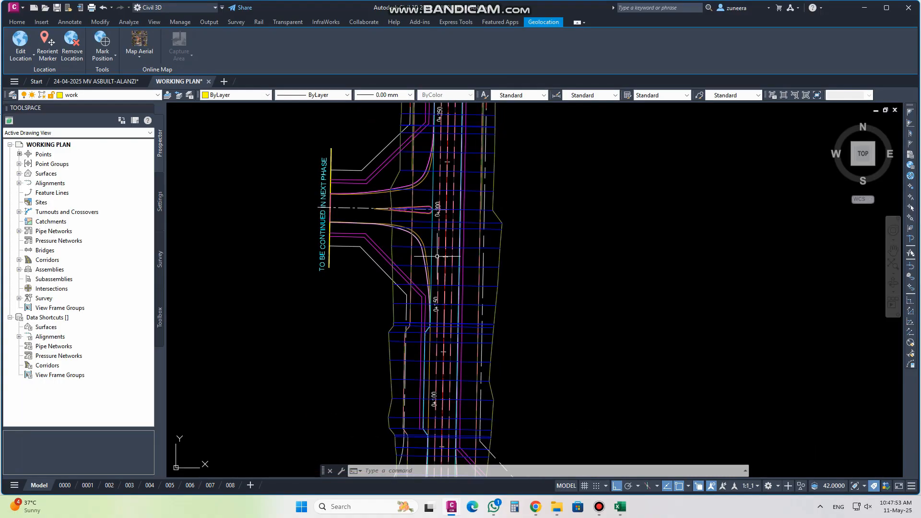
scroll(473, 290, up, 2)
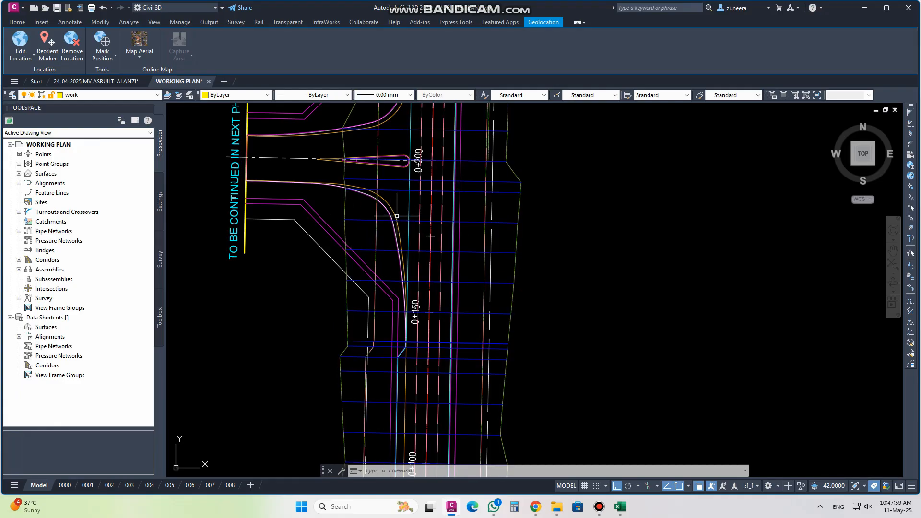
middle_drag(303, 171, 283, 270)
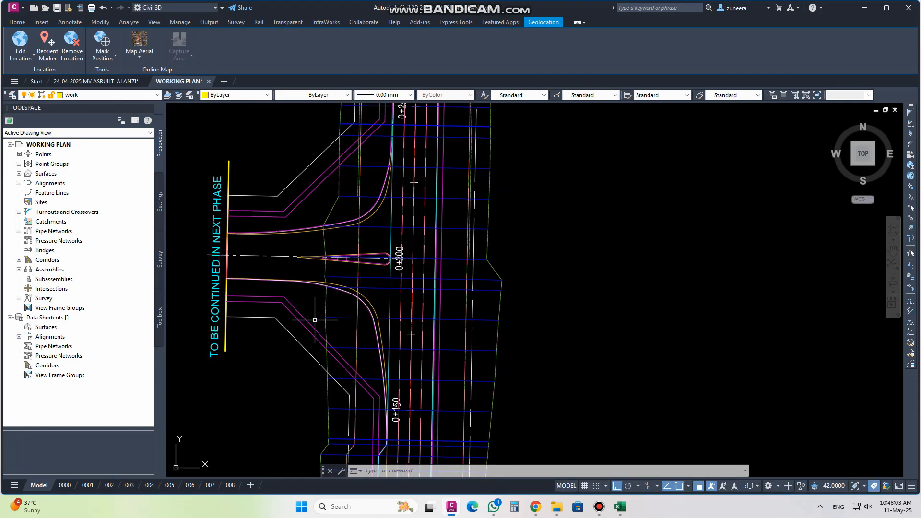
Copy the complete road assembly, with its subassemblies, about 12 units straight below the original
scroll(288, 310, down, 5)
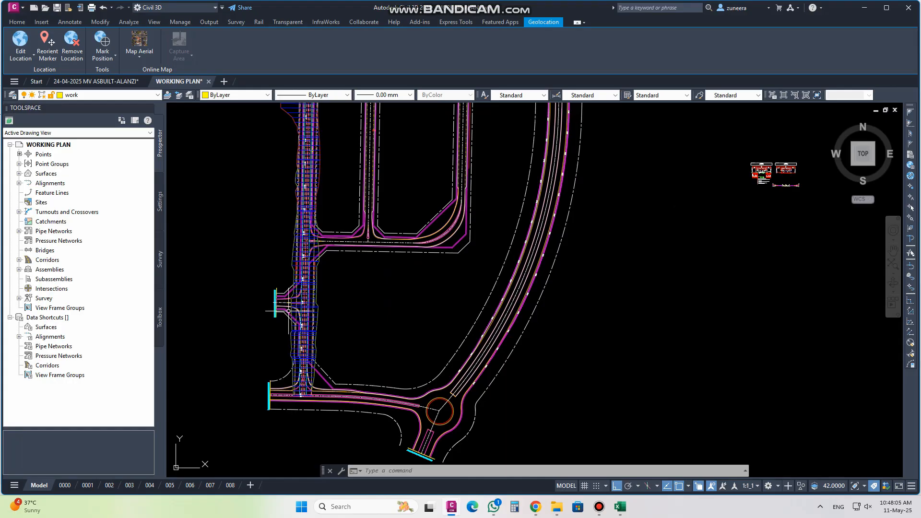
middle_drag(762, 201, 485, 319)
scroll(487, 318, up, 3)
scroll(604, 246, up, 3)
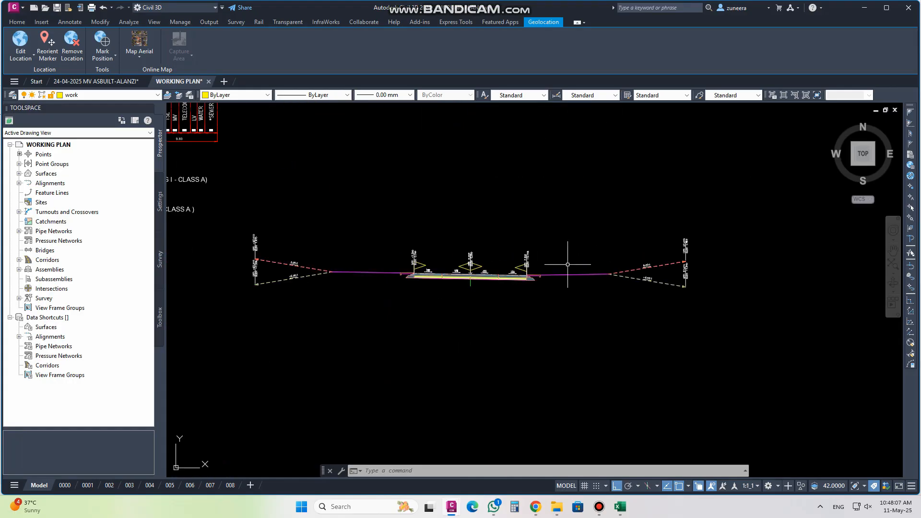
text(CCP)
key(Return)
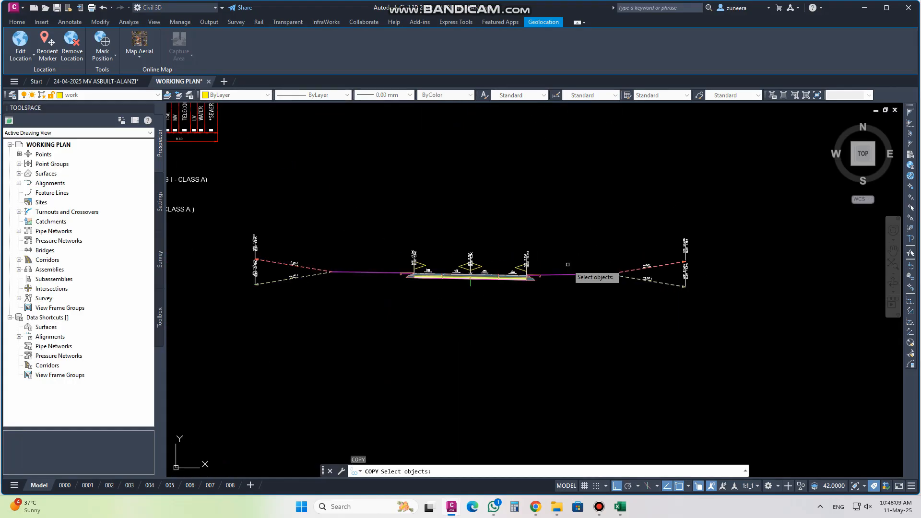
click(724, 334)
click(214, 179)
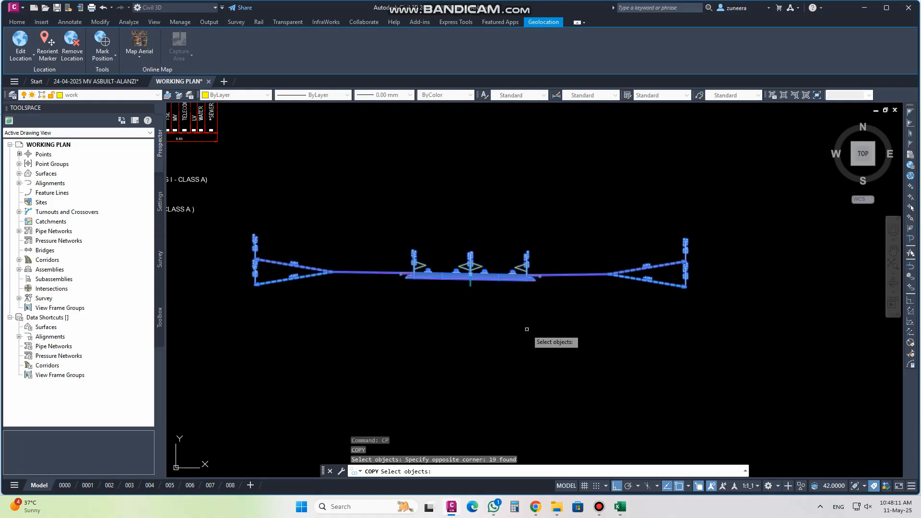
key(Return)
click(475, 282)
scroll(476, 284, down, 2)
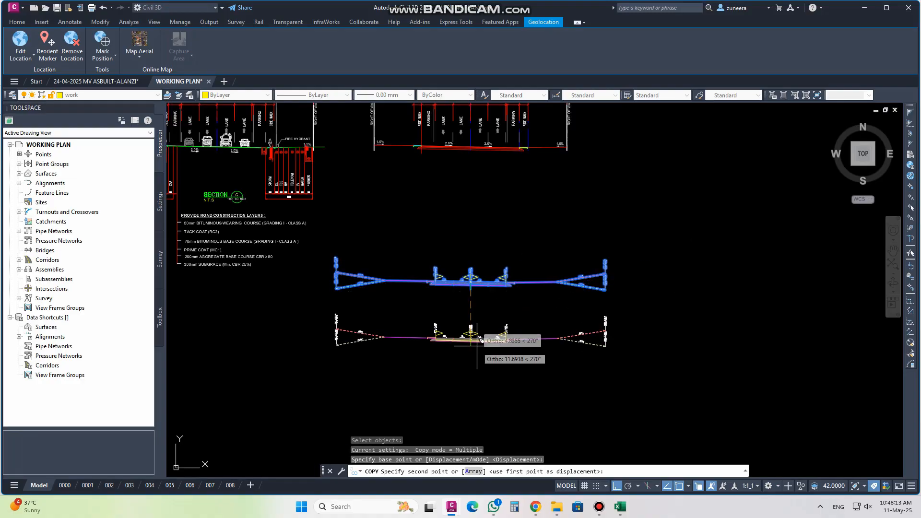
click(477, 342)
key(Escape)
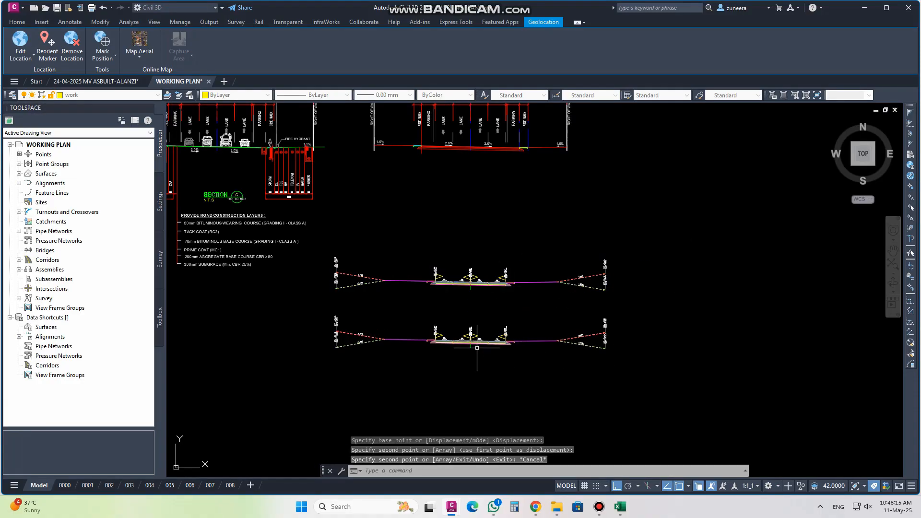
Examine the corridor's west side at the side-road junction in plan, and return to the copied assembly
scroll(547, 288, down, 6)
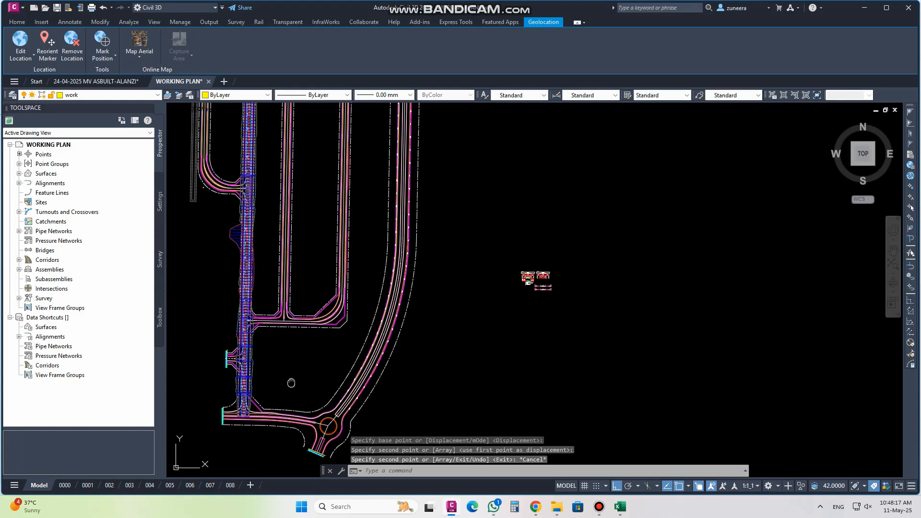
middle_drag(291, 383, 314, 376)
scroll(331, 370, up, 6)
middle_drag(311, 419, 338, 283)
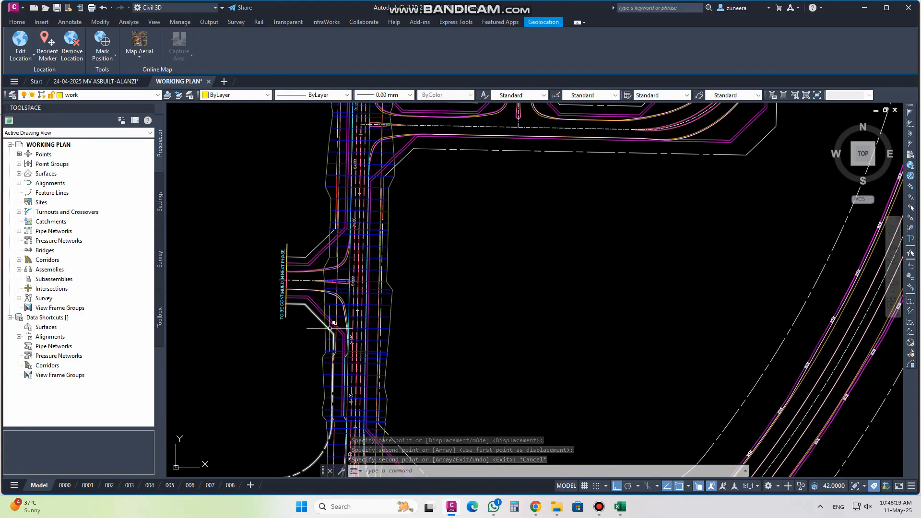
scroll(349, 321, up, 2)
scroll(280, 321, down, 6)
middle_drag(741, 259, 576, 350)
scroll(604, 297, up, 6)
scroll(609, 227, up, 5)
scroll(575, 314, up, 4)
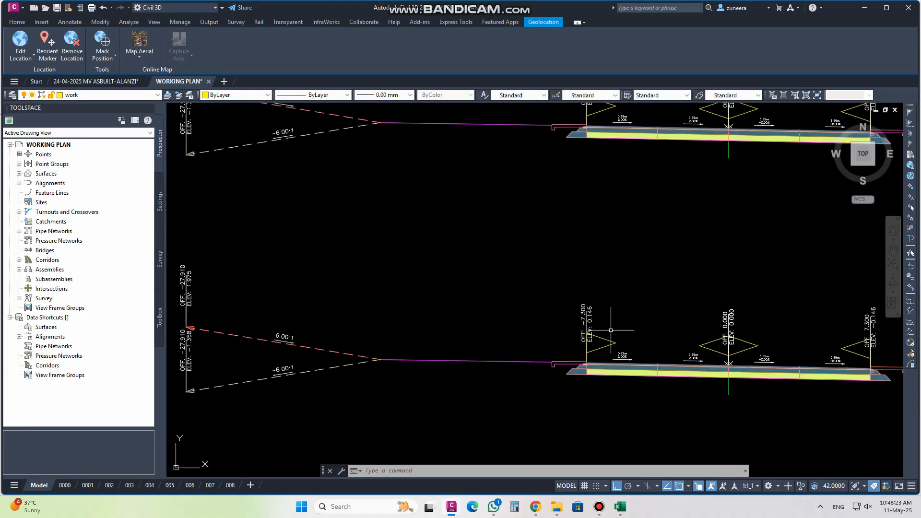
Erase the left daylight slope subassembly DL-L from the copied assembly
middle_drag(575, 370, 612, 266)
click(405, 352)
click(211, 204)
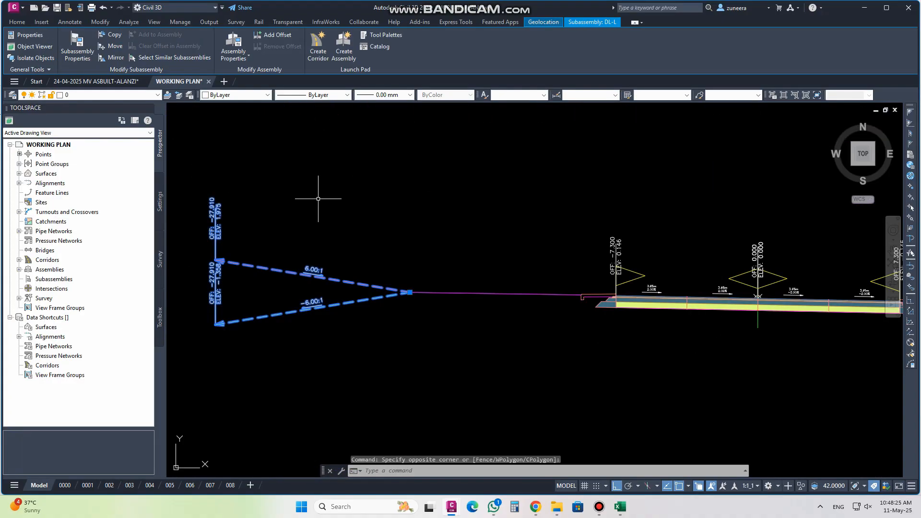
text(E)
key(Return)
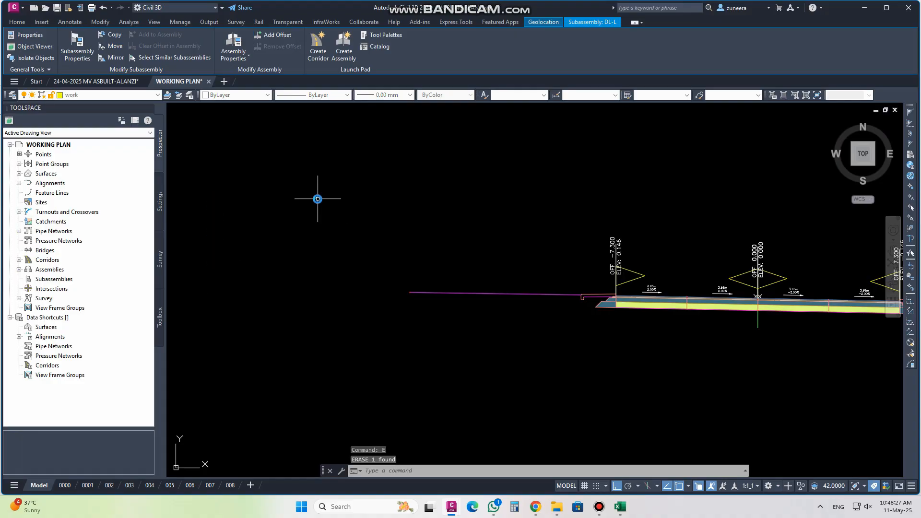
Erase the left PUBLIC-L strip and the left curb and sidewalk subassembly from the copied assembly
click(541, 323)
click(480, 242)
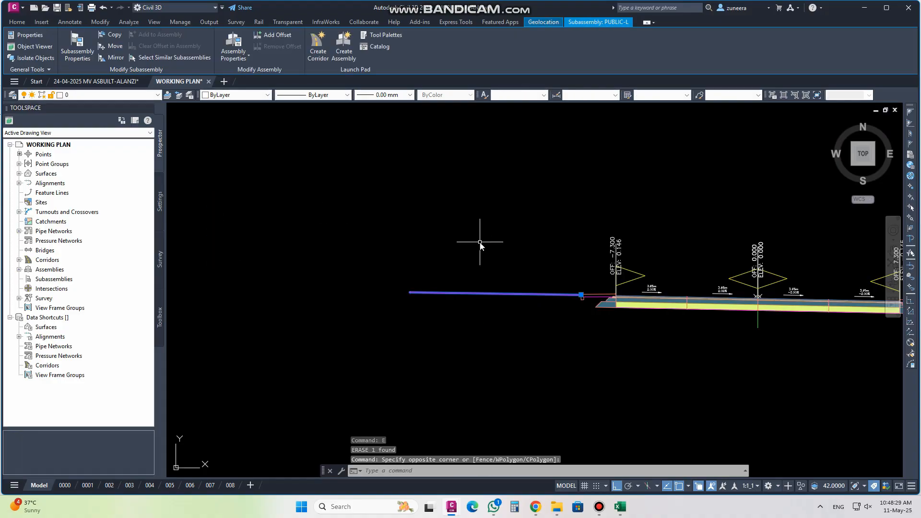
key(Delete)
scroll(607, 299, up, 5)
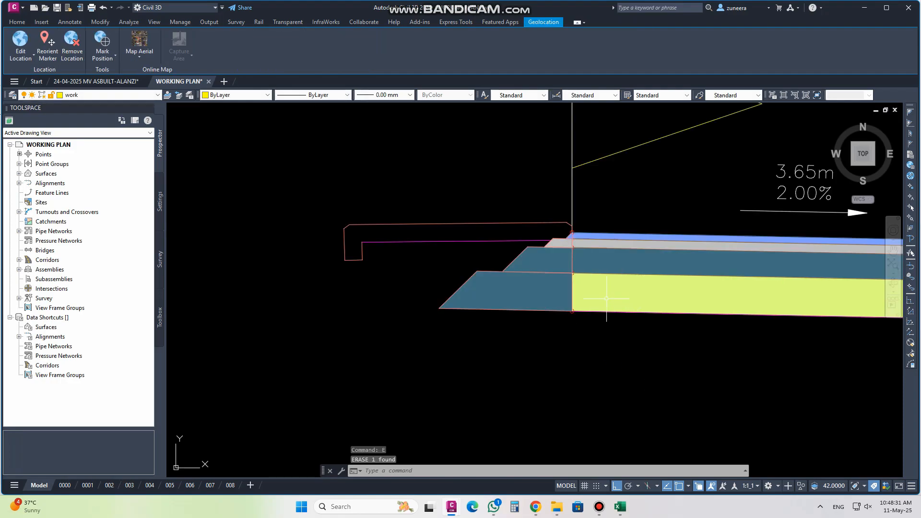
click(368, 200)
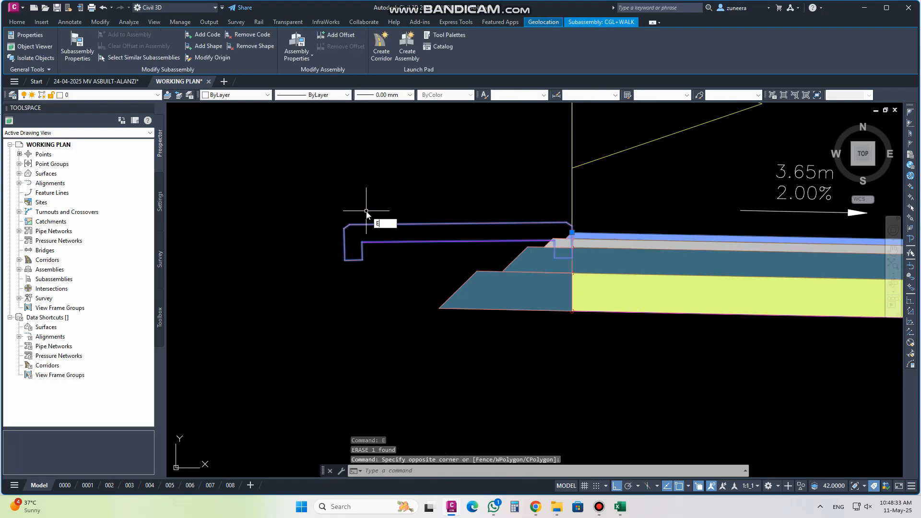
key(Escape)
scroll(402, 258, down, 3)
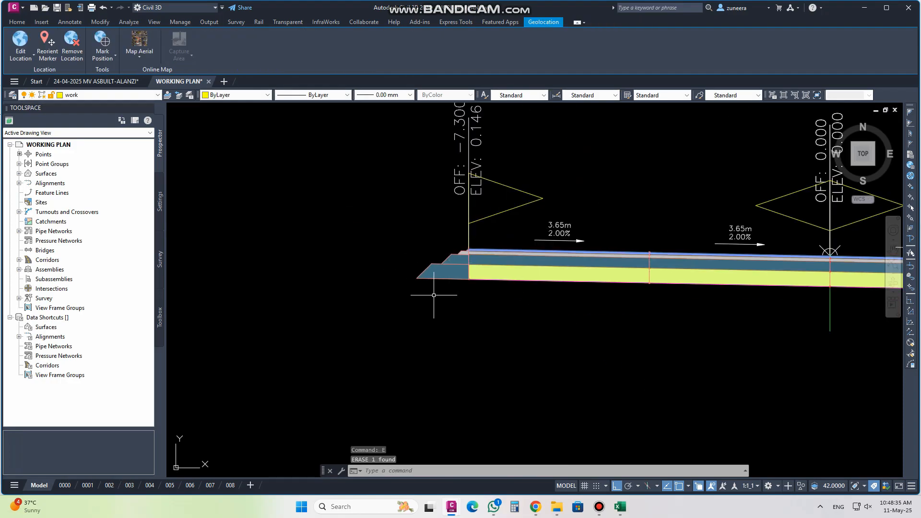
Rename the copied assembly as "ASSEMBLT -L-VER" in its assembly properties
scroll(434, 295, down, 5)
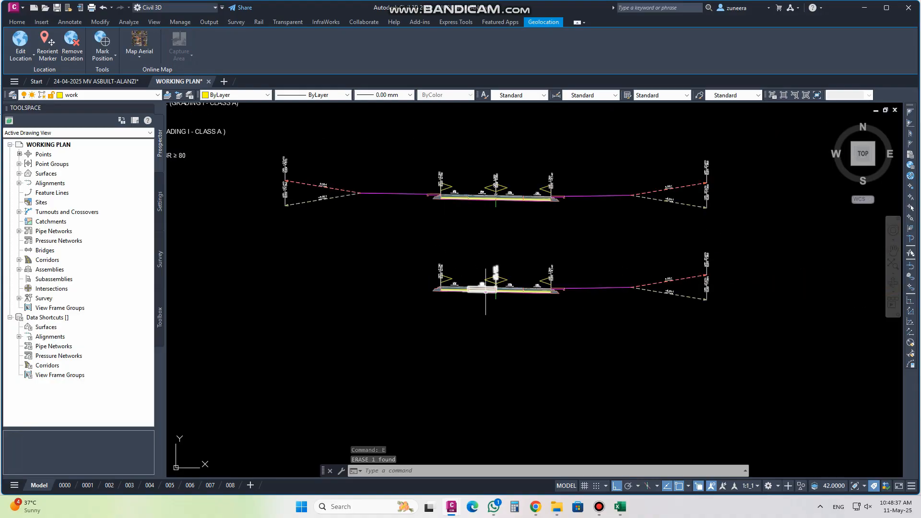
scroll(486, 290, up, 4)
click(487, 291)
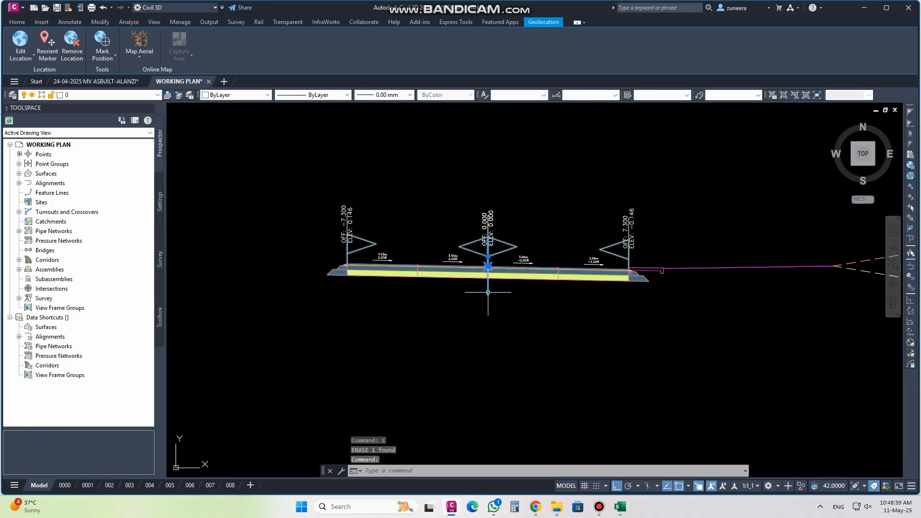
click(77, 46)
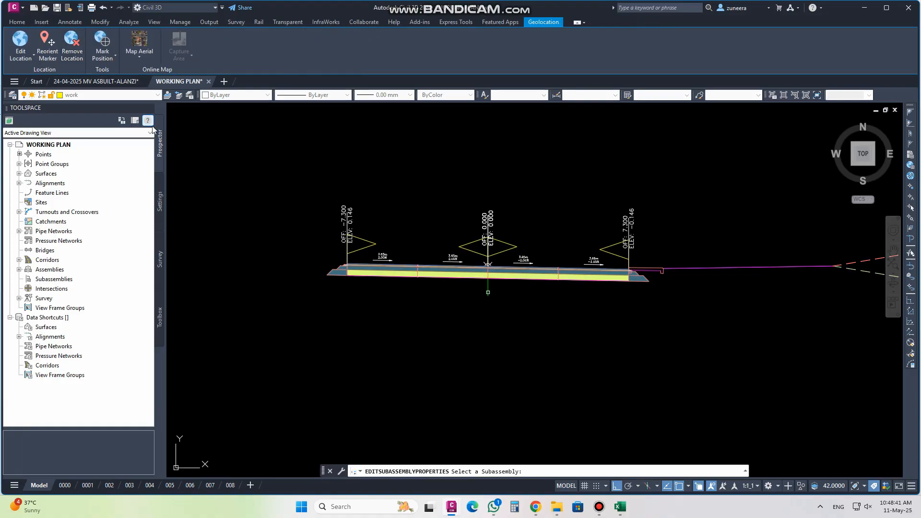
key(Escape)
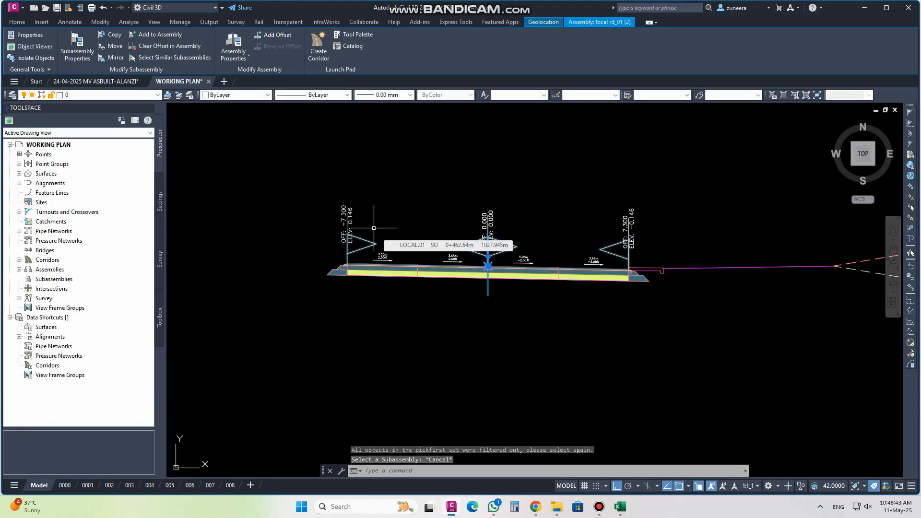
click(233, 46)
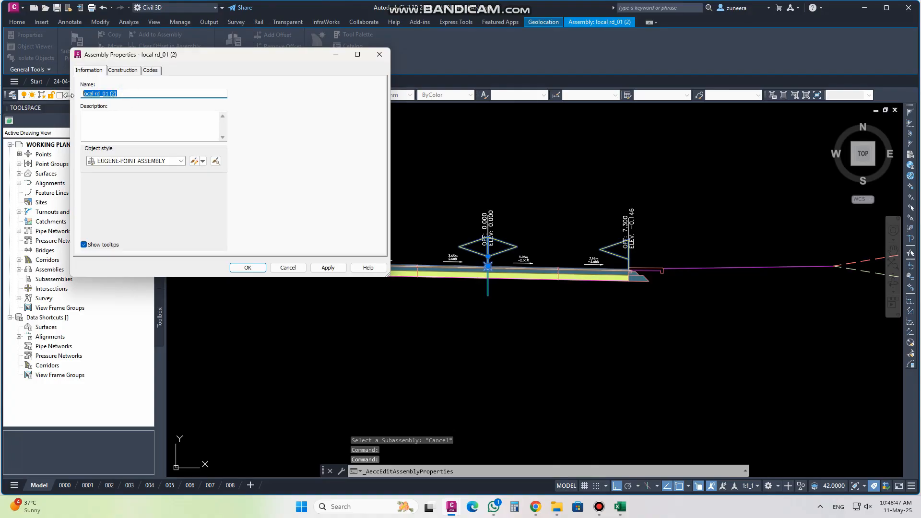
text(ASSEMBLT -L-VER)
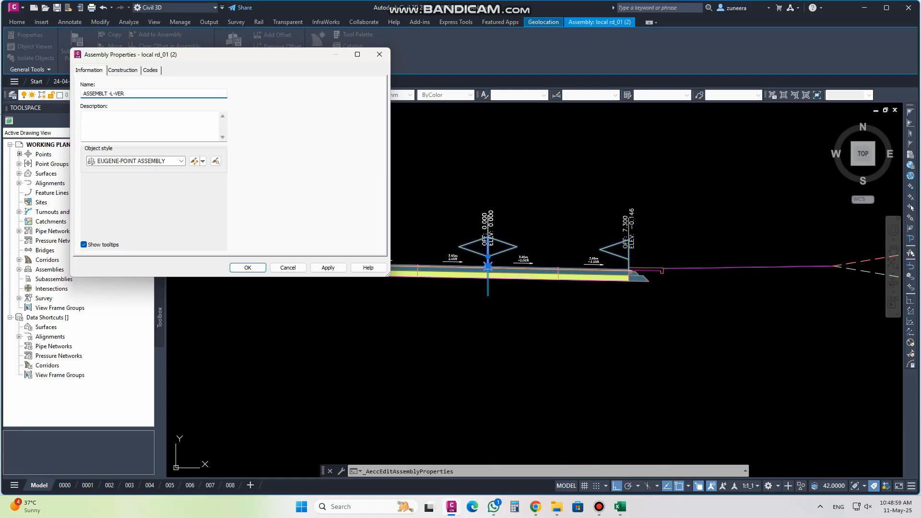
click(327, 267)
click(246, 268)
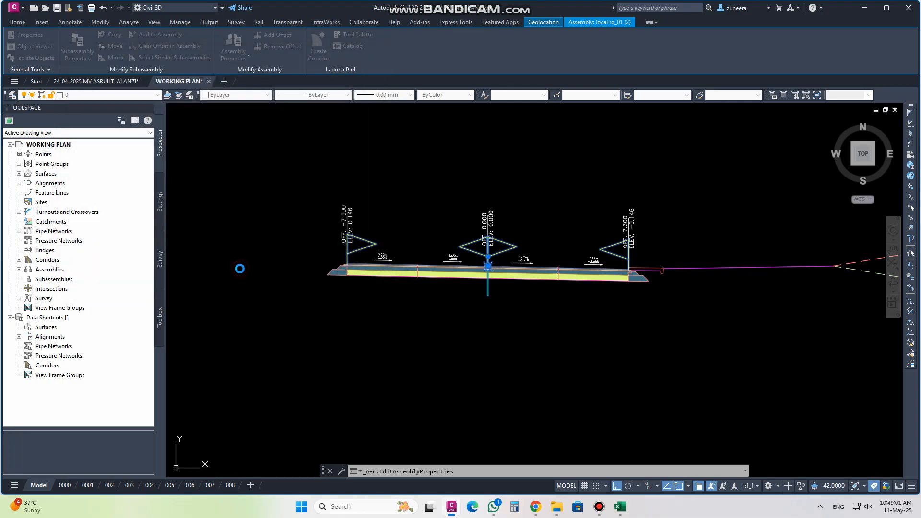
scroll(558, 296, down, 8)
key(Escape)
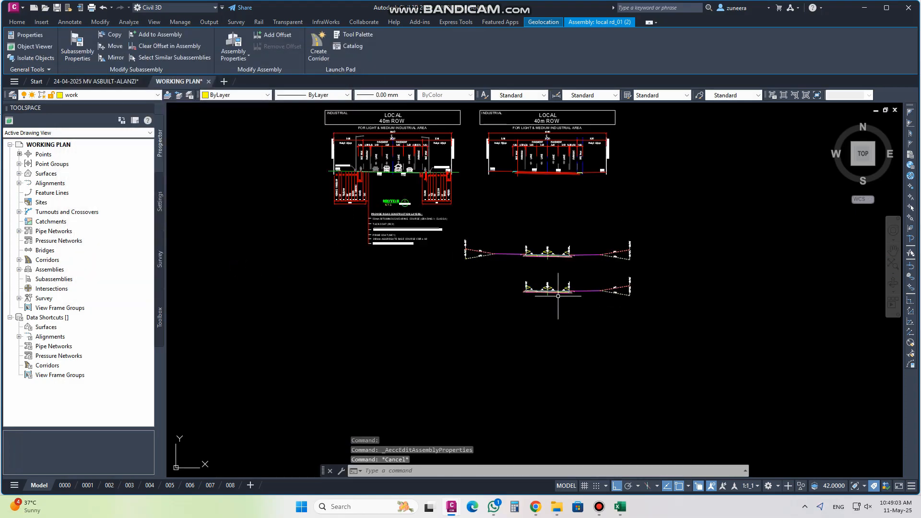
Open the region properties of the Local Rd.01 (2) corridor region alongside the side-road junction
scroll(557, 302, down, 10)
scroll(362, 313, up, 12)
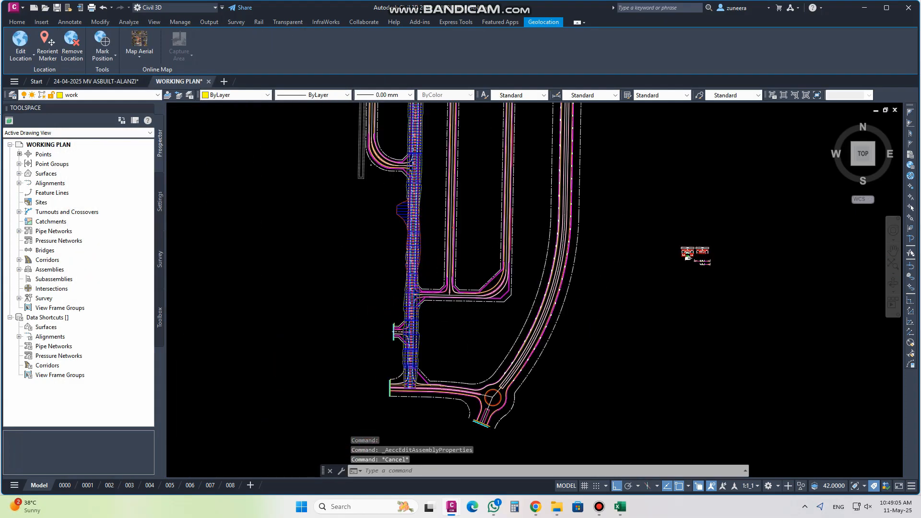
key(Escape)
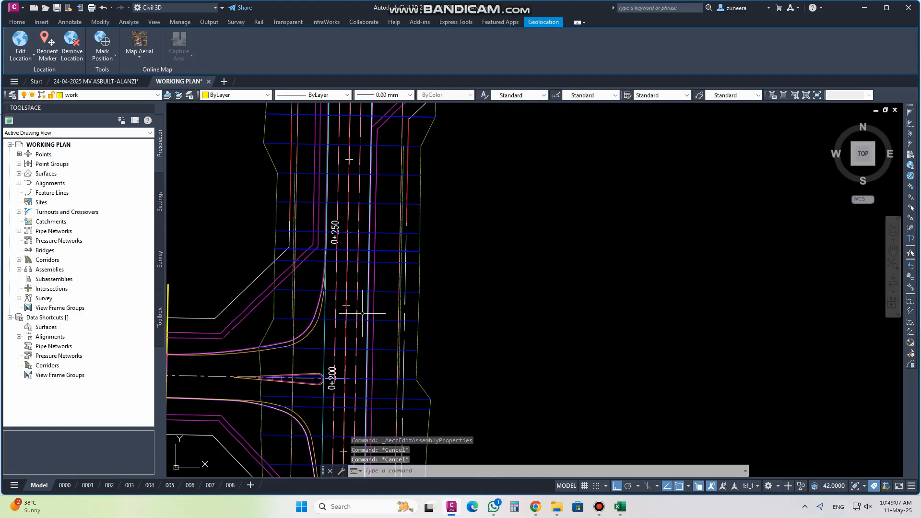
click(382, 287)
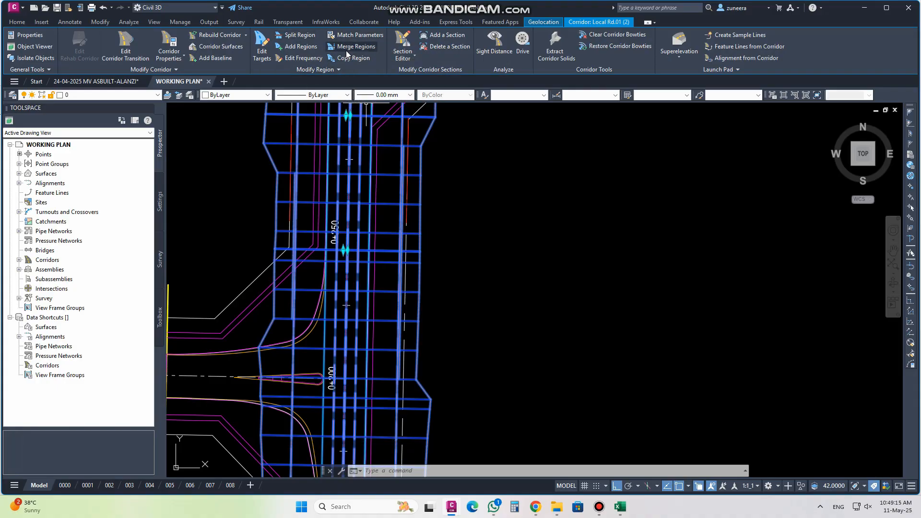
click(334, 70)
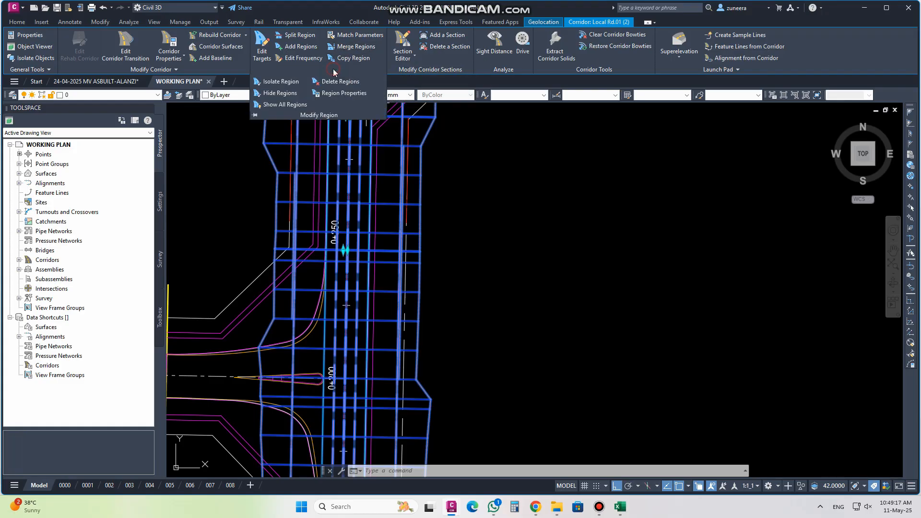
click(338, 98)
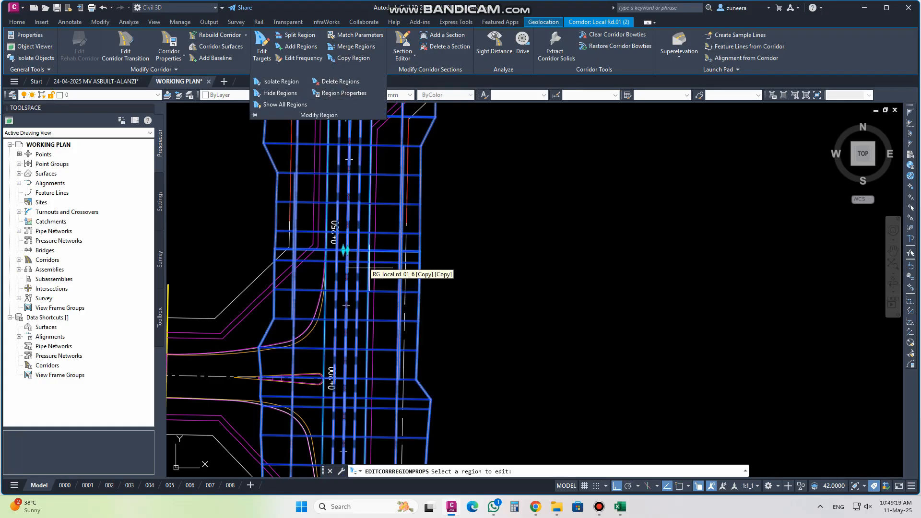
scroll(387, 293, down, 4)
scroll(389, 298, up, 3)
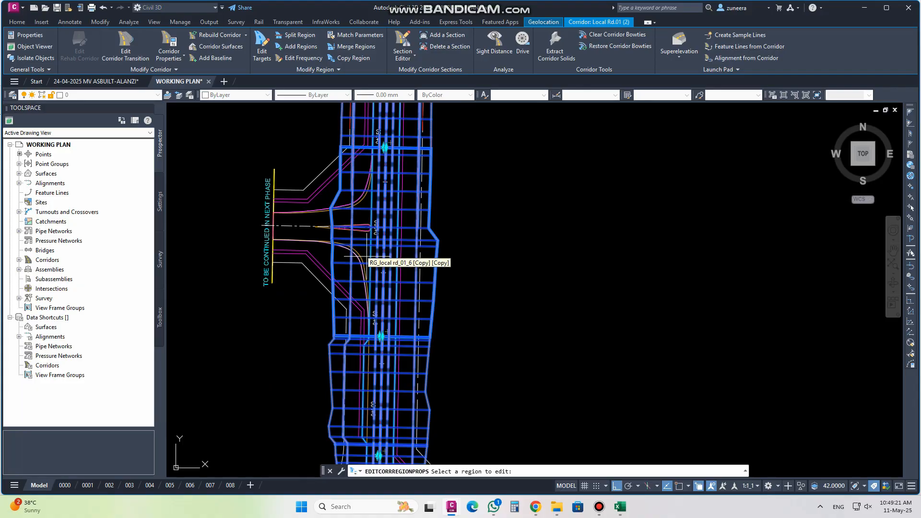
click(363, 220)
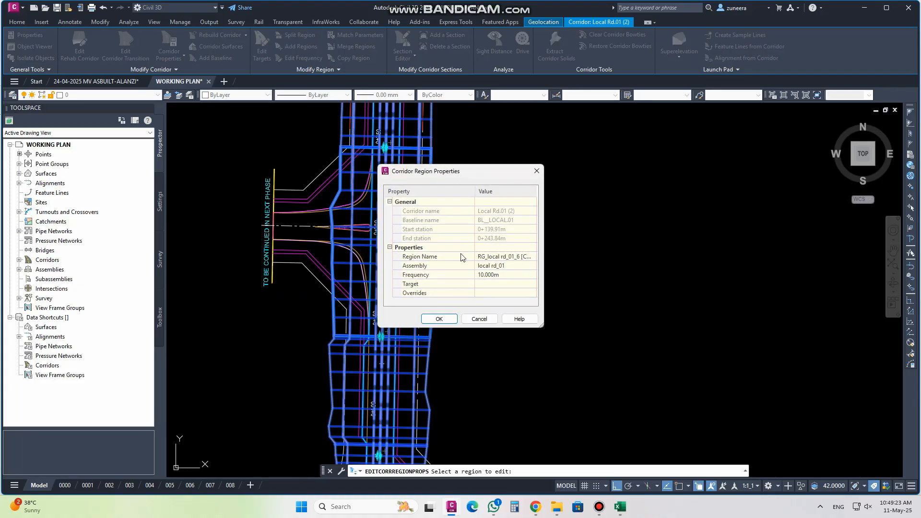
Assign the assembly "ASSEMBLT -L-VER" to the junction region, and finish editing corridor regions
click(529, 267)
click(475, 281)
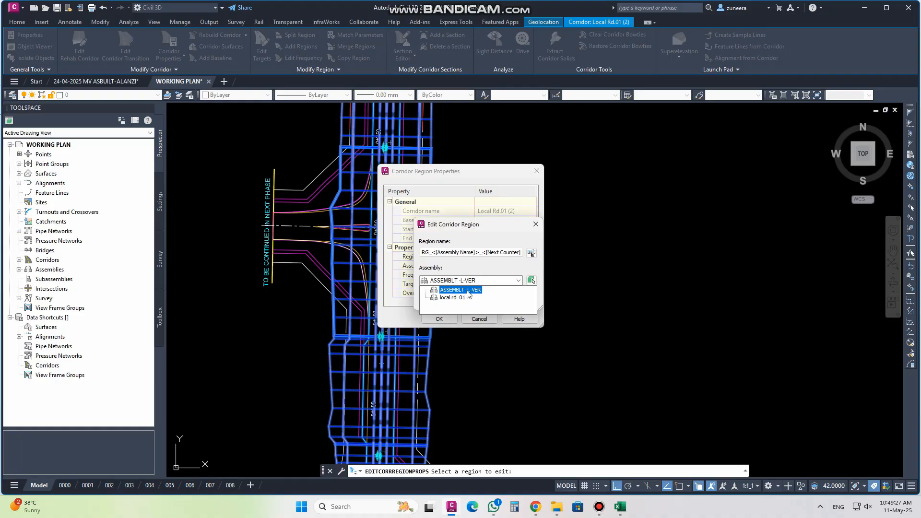
click(468, 294)
click(438, 302)
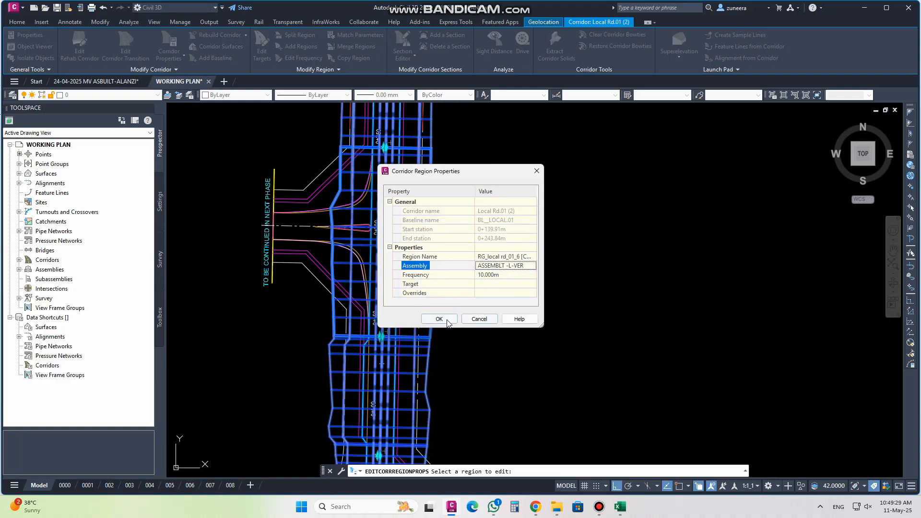
click(439, 319)
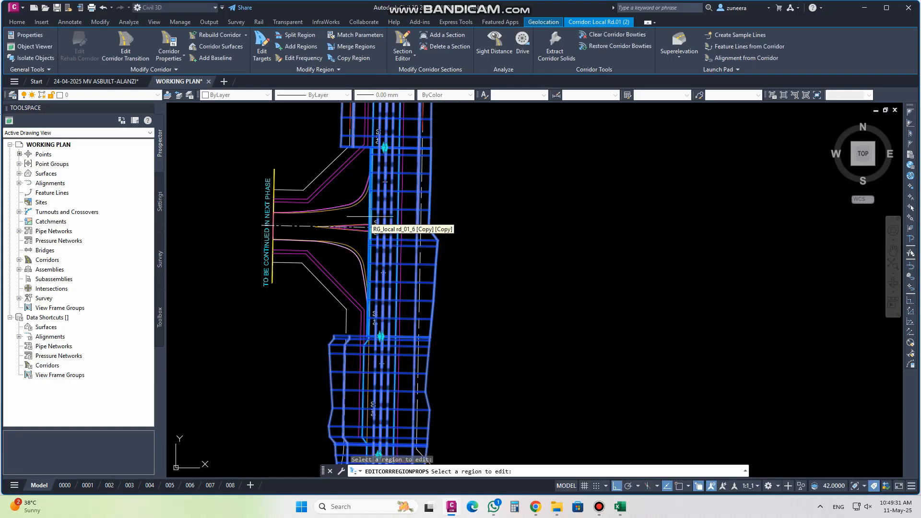
key(Return)
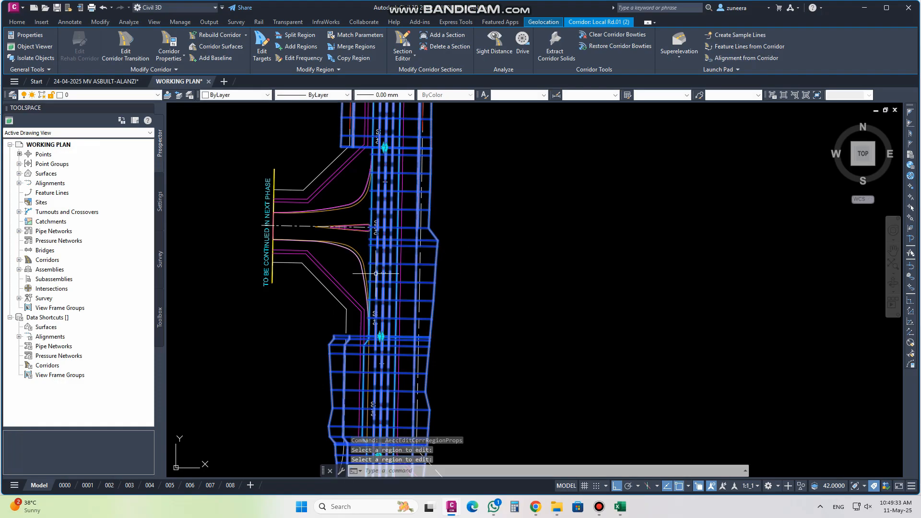
scroll(380, 229, up, 2)
key(Escape)
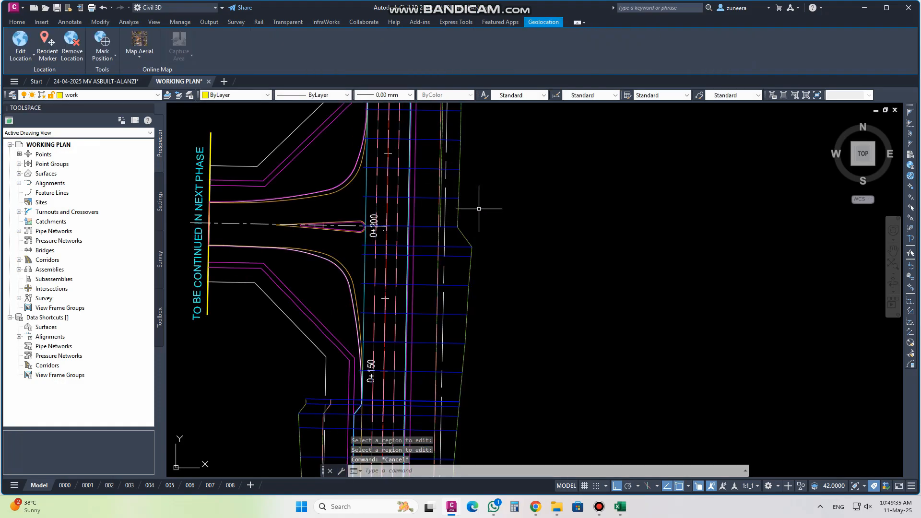
Open the Local Rd.01 (2) corridor in the section editor and show the side-road junction in the plan view
scroll(340, 250, down, 2)
scroll(352, 221, up, 2)
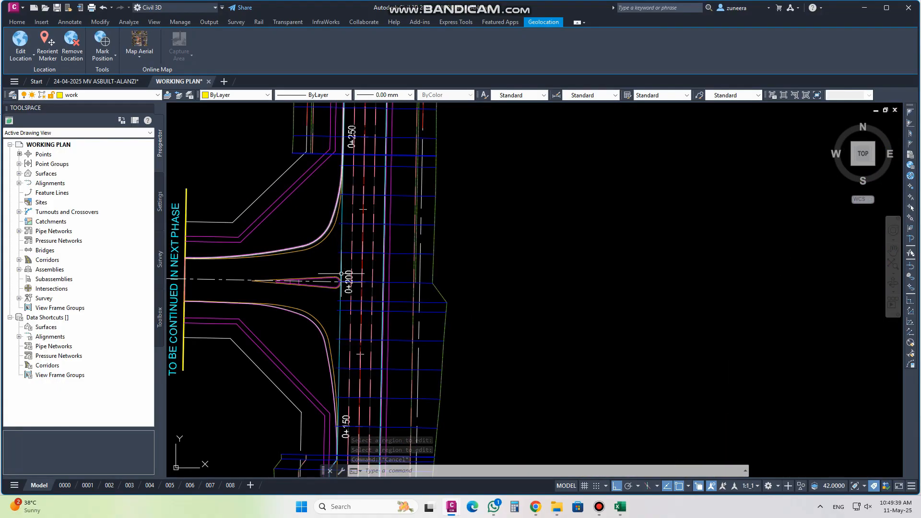
scroll(342, 274, down, 2)
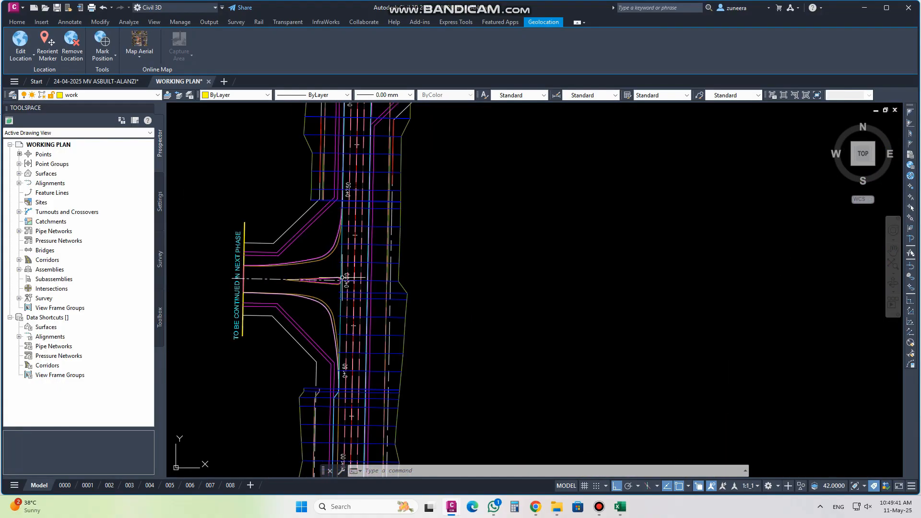
click(379, 263)
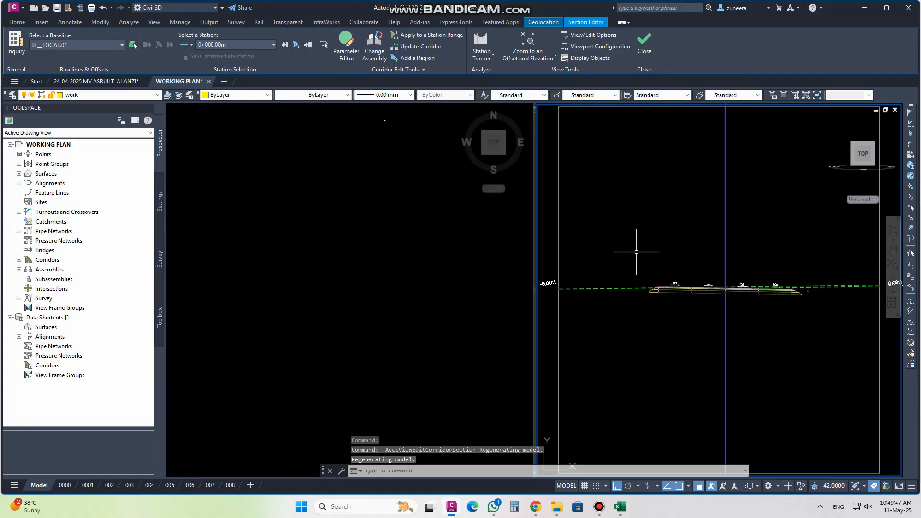
click(381, 119)
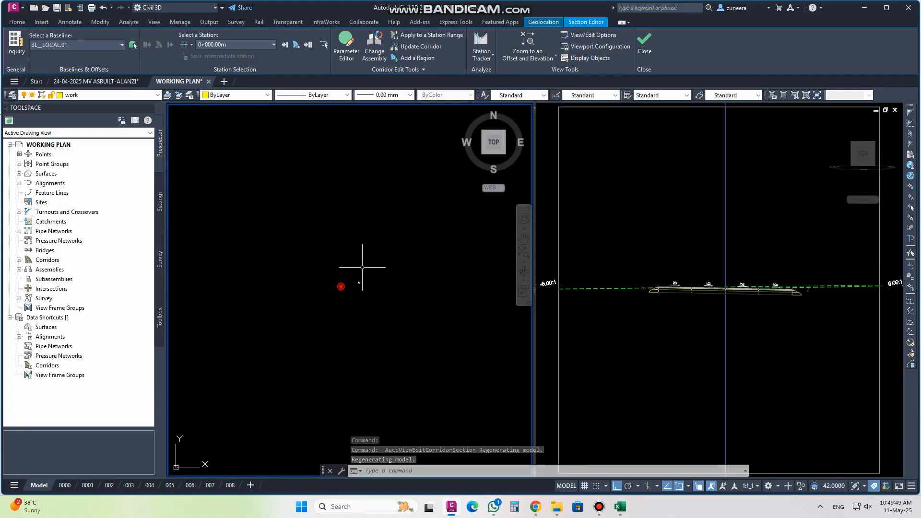
scroll(354, 305, up, 6)
scroll(369, 252, up, 14)
scroll(386, 371, up, 8)
middle_drag(386, 404, 374, 225)
scroll(375, 259, down, 4)
scroll(354, 295, up, 4)
click(698, 271)
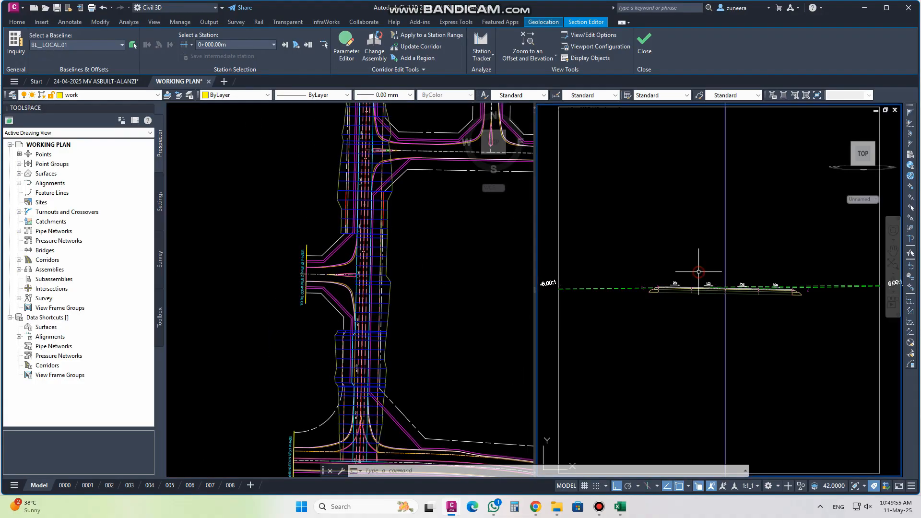
Set the section view's code set style to EUGENE-FOR CORRIDOR SECTION VIEW_WITHOUT SHADING
click(587, 37)
scroll(437, 249, down, 8)
click(482, 324)
click(536, 325)
click(291, 169)
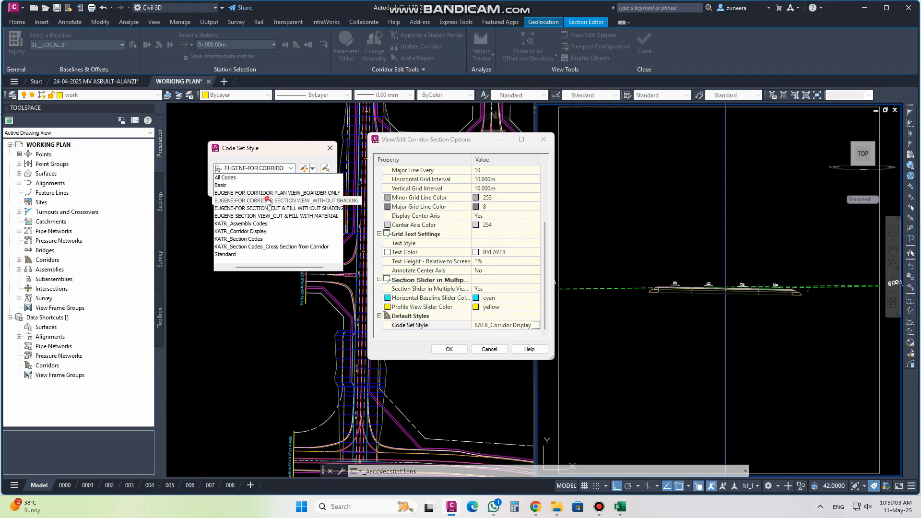
click(270, 198)
click(238, 187)
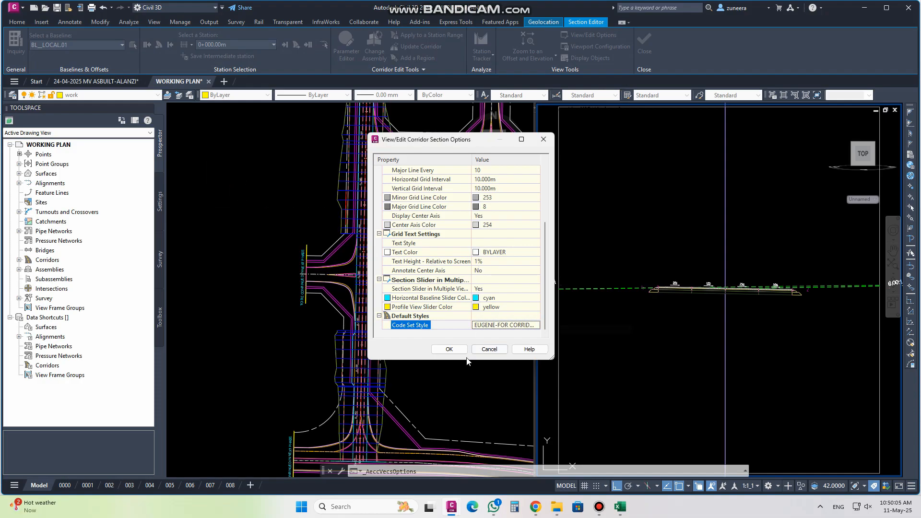
click(449, 350)
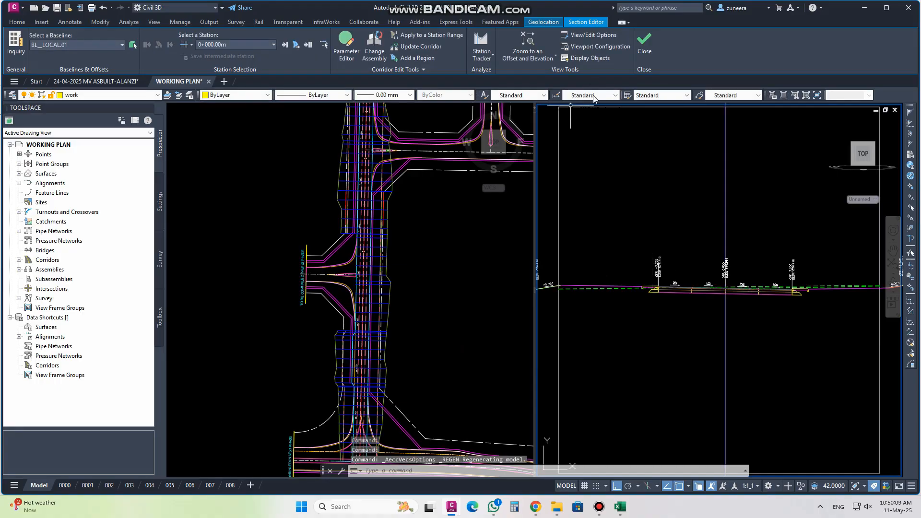
Display the corridor section at station 0+110.00m and examine its left edge
click(536, 57)
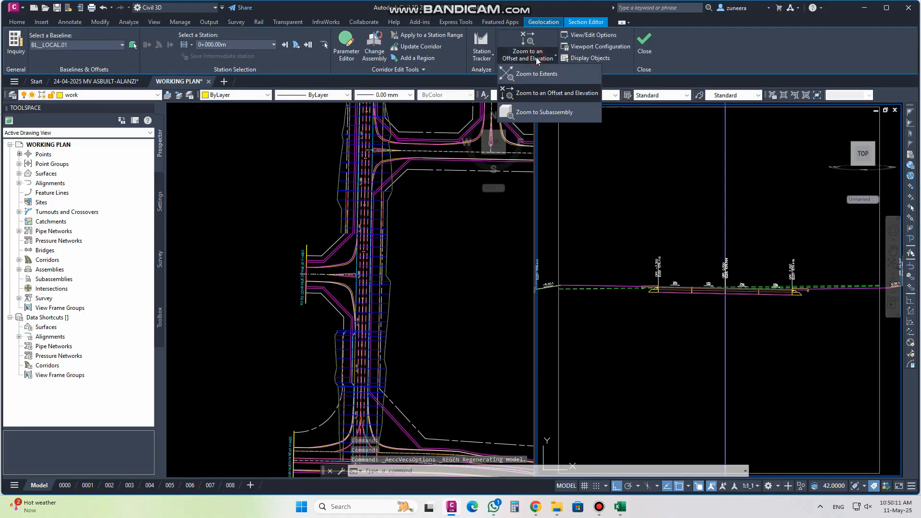
click(557, 92)
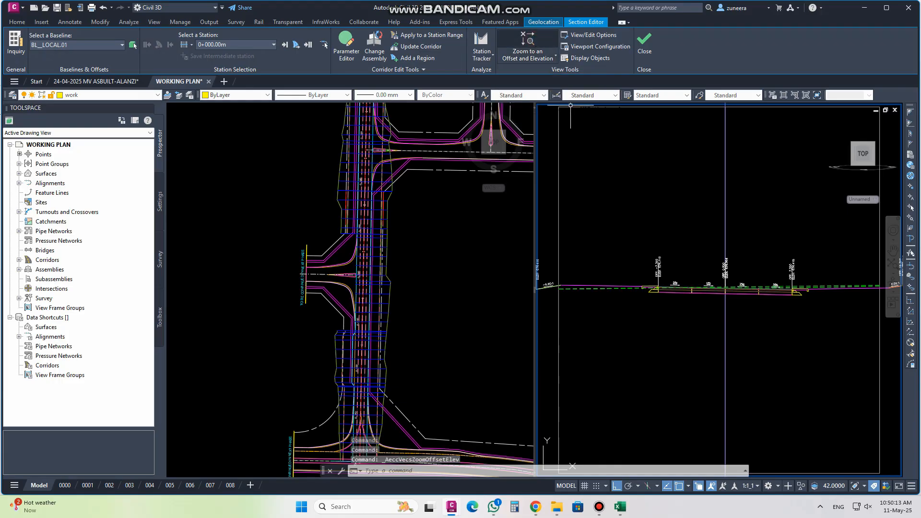
click(419, 308)
middle_drag(376, 387, 353, 321)
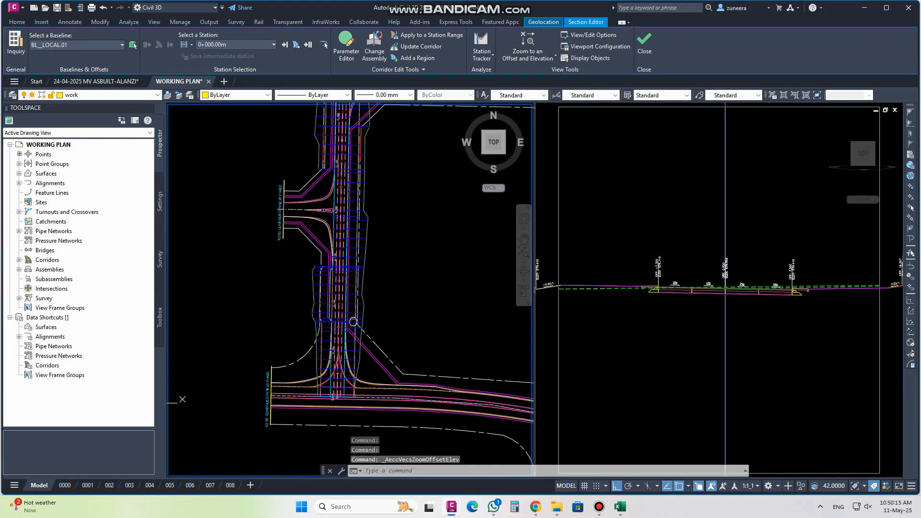
click(271, 44)
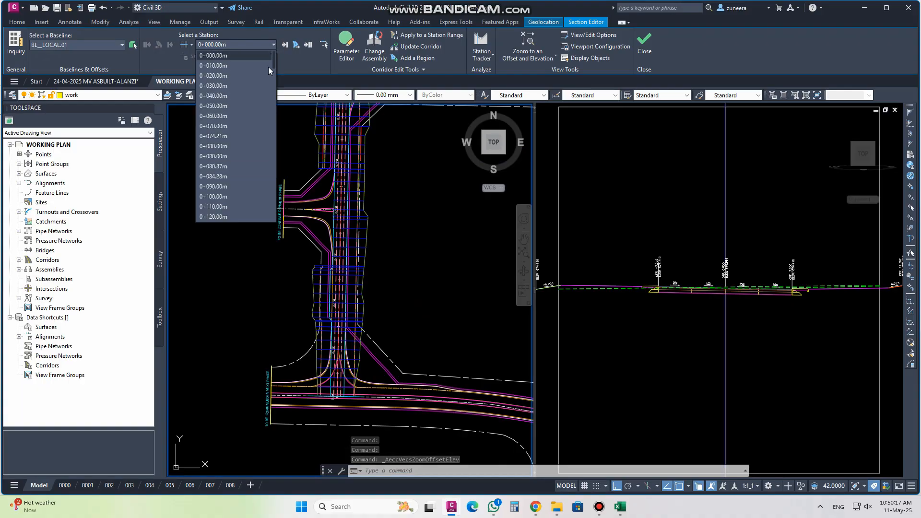
click(228, 206)
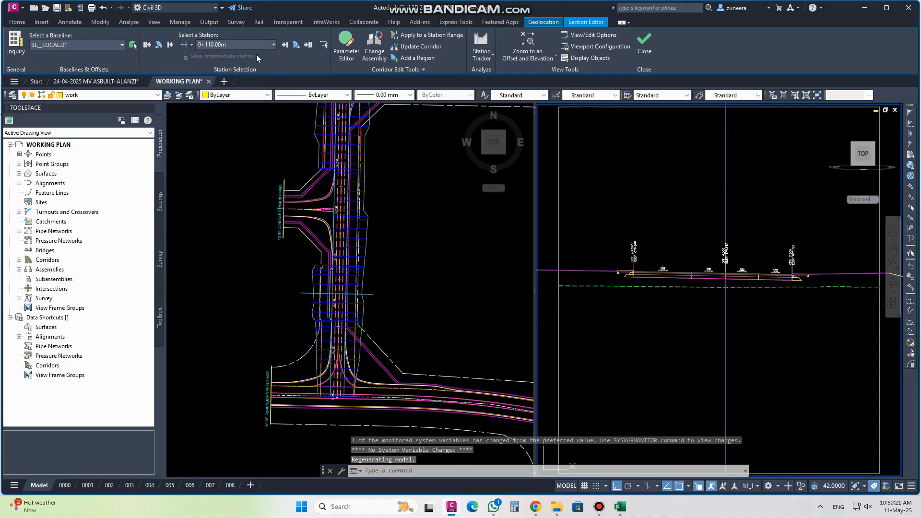
scroll(665, 288, up, 3)
scroll(666, 288, up, 2)
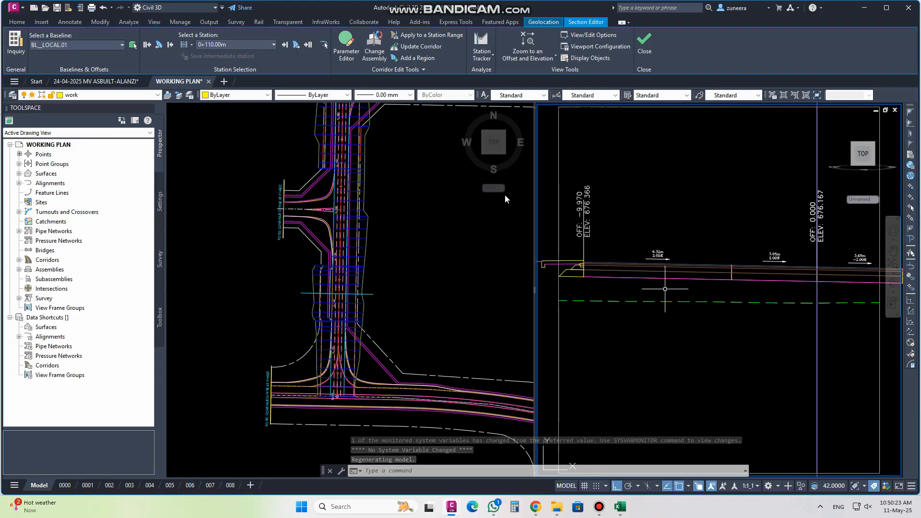
Display the corridor section at station 0+190.00m within the junction region and examine its left edge
click(273, 45)
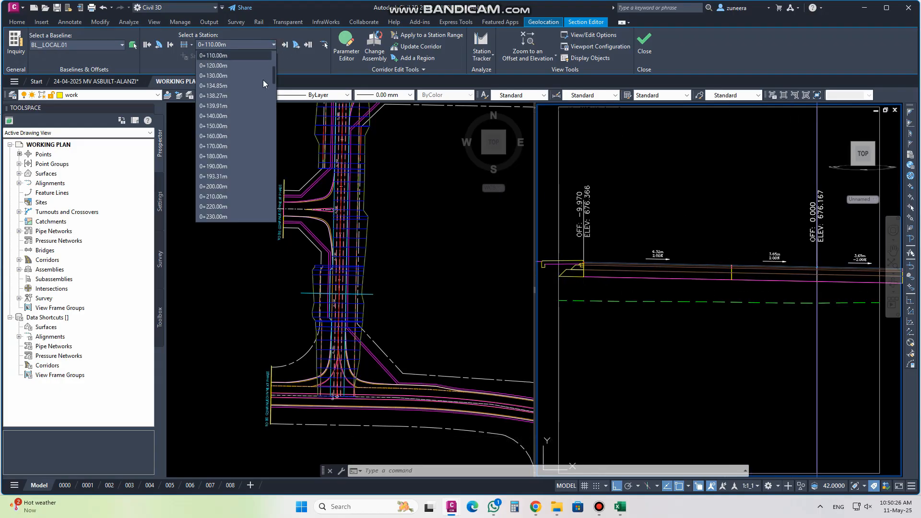
click(231, 166)
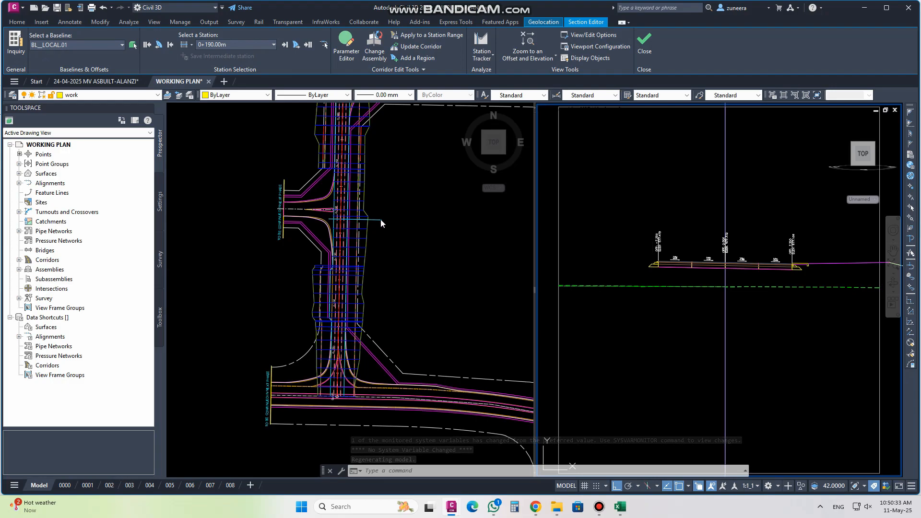
scroll(656, 265, up, 3)
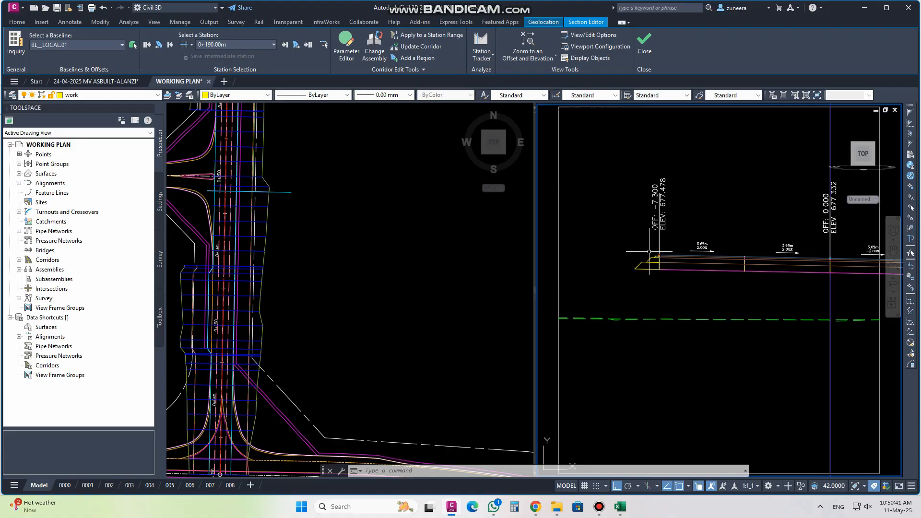
scroll(649, 252, down, 3)
scroll(623, 259, down, 4)
scroll(637, 269, up, 10)
scroll(768, 295, up, 4)
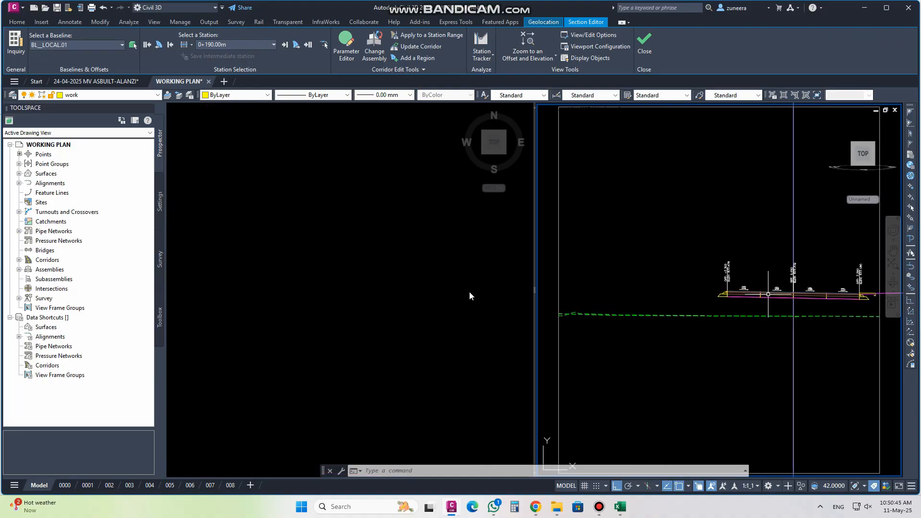
Erase the four remaining stepped pavement-edge subassemblies from the left side of the "ASSEMBLT -L-VER" assembly
click(303, 235)
scroll(358, 268, down, 4)
scroll(401, 246, up, 3)
scroll(425, 259, up, 5)
scroll(481, 273, up, 2)
scroll(325, 300, up, 3)
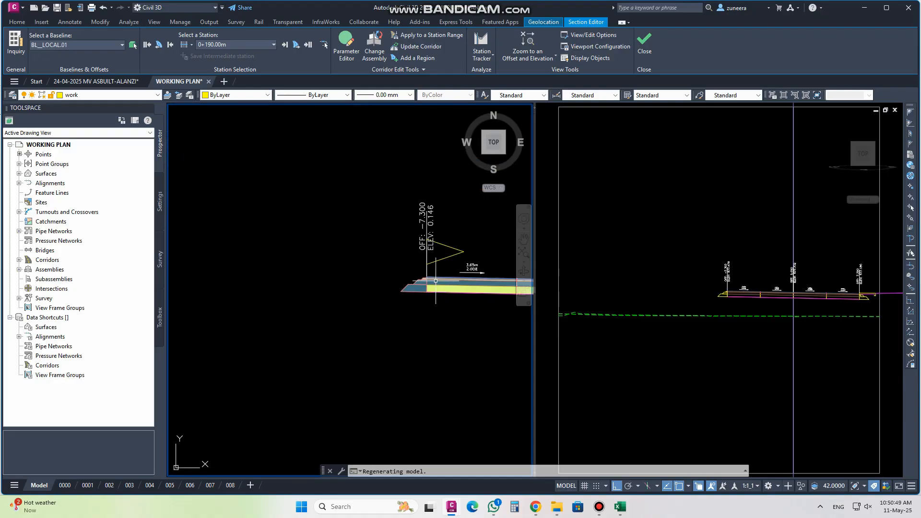
scroll(435, 280, up, 5)
click(235, 226)
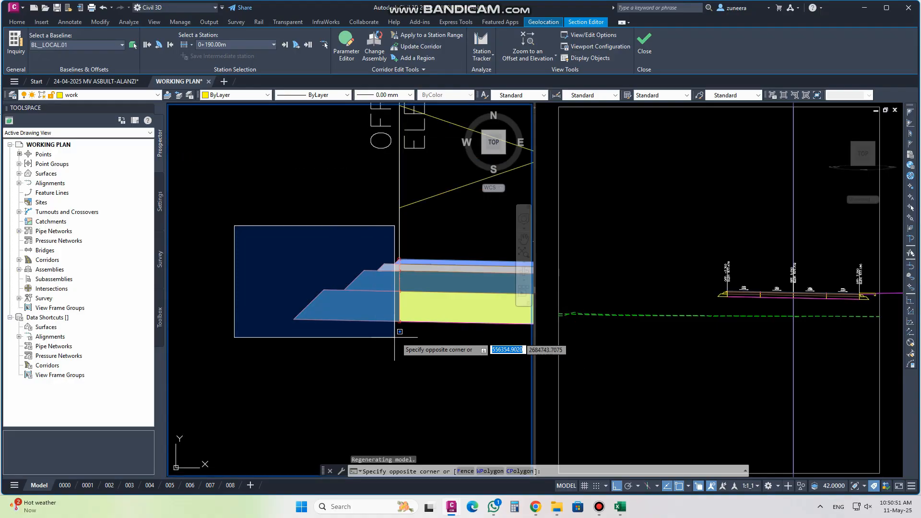
click(406, 339)
text(e)
key(Return)
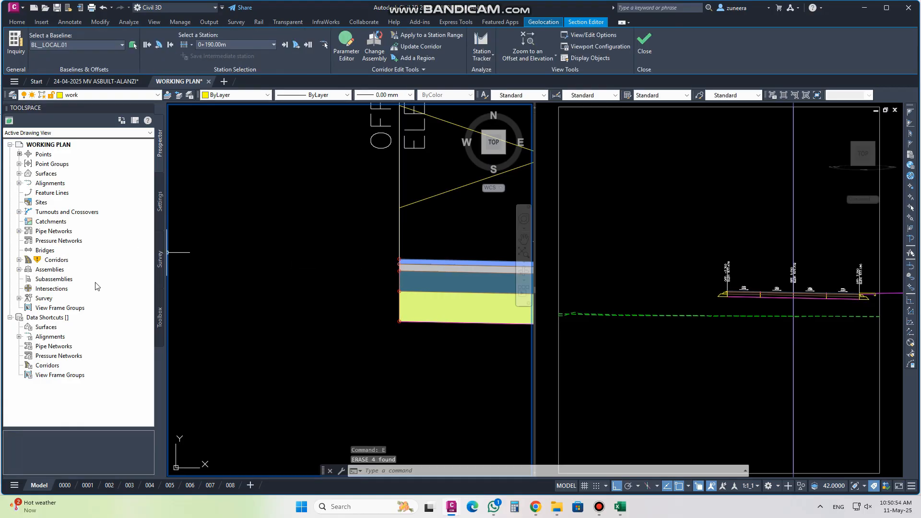
Rebuild all corridors and dismiss the event list
click(19, 260)
right_click(59, 262)
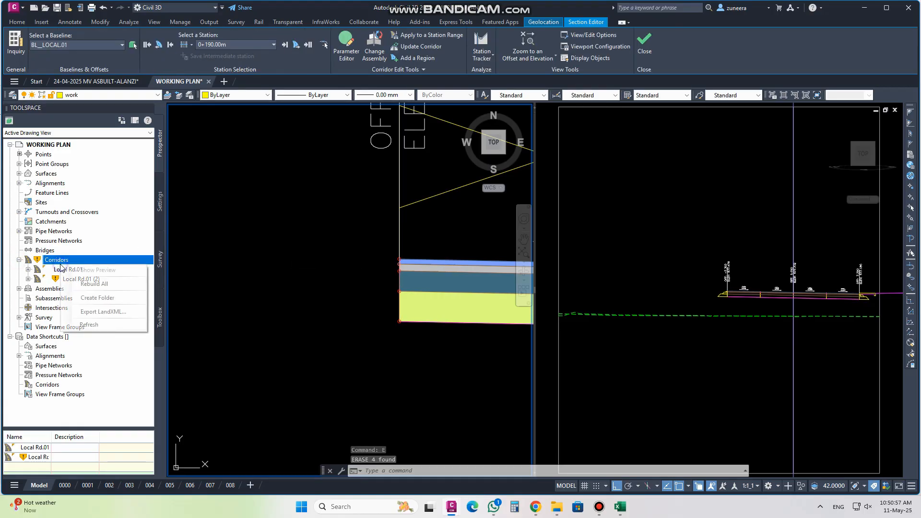
click(94, 283)
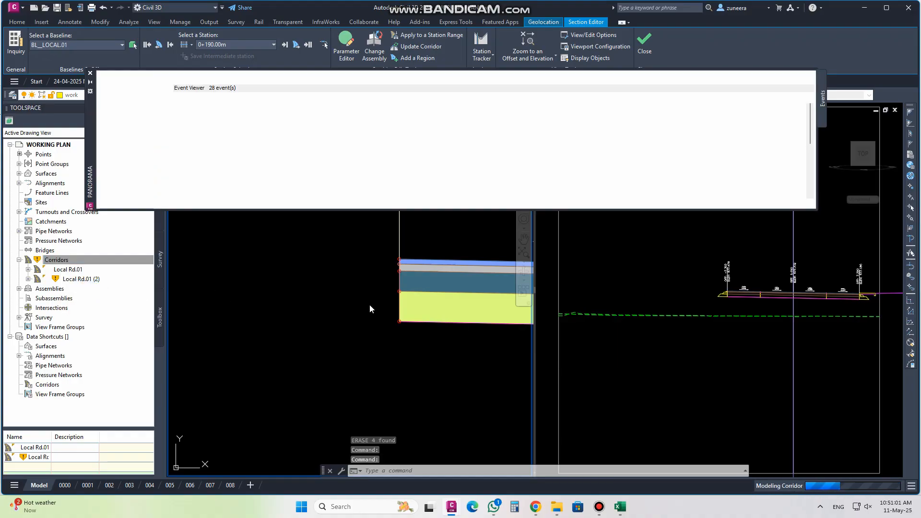
click(90, 75)
scroll(325, 304, down, 2)
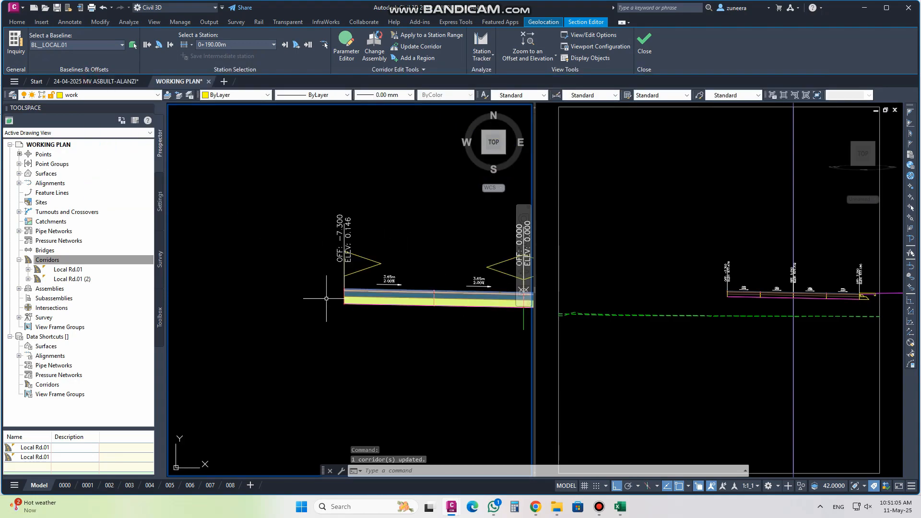
Check the left edge of the rebuilt section at station 0+190.00m, and leave the section editor
click(757, 311)
middle_drag(753, 306, 655, 287)
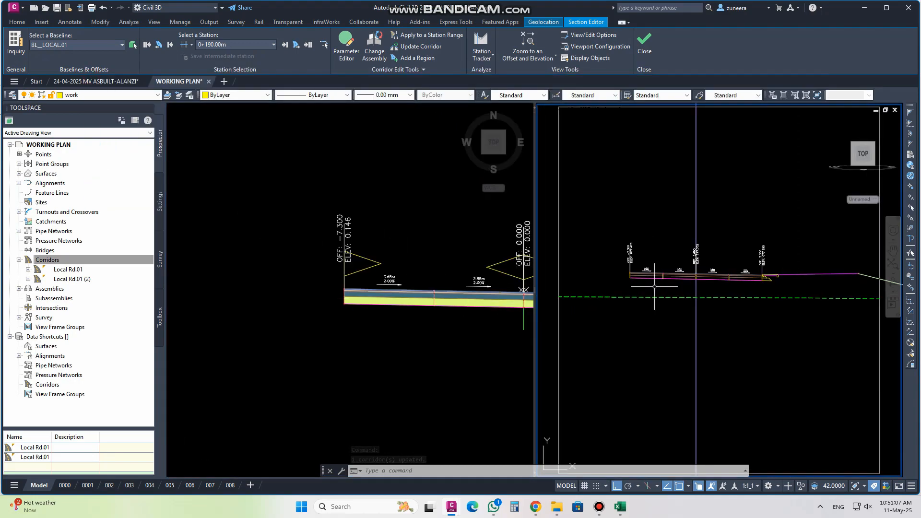
mouse_move(631, 296)
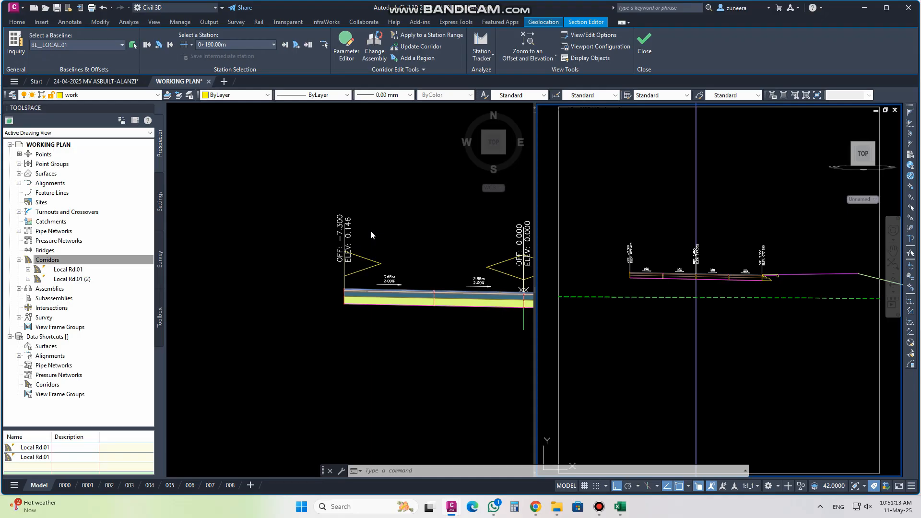
click(421, 243)
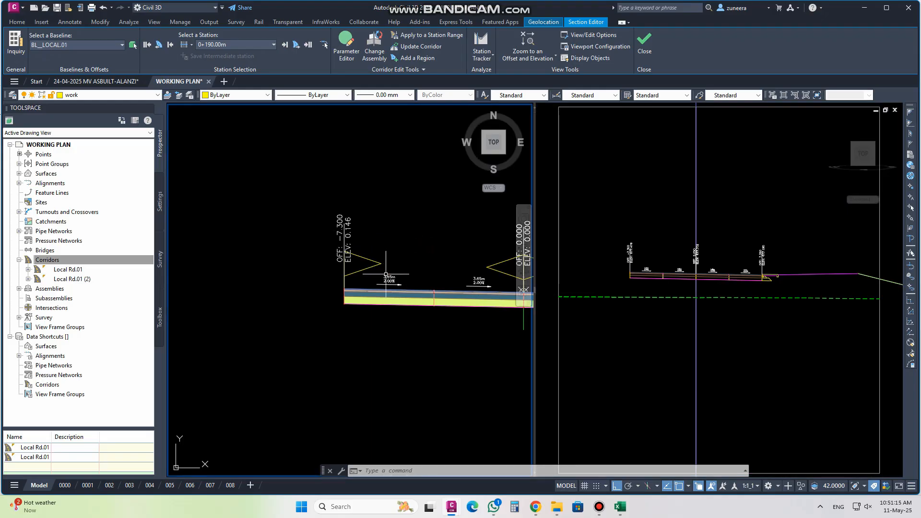
scroll(421, 242, down, 6)
click(644, 45)
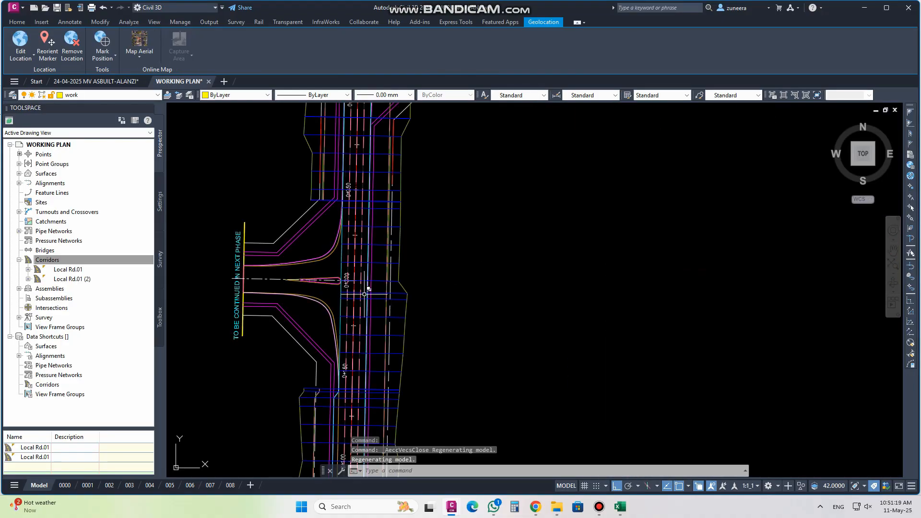
Copy the full two-sided assembly vertically downward, placing it below the assembly without left edge parts
middle_drag(336, 214, 334, 359)
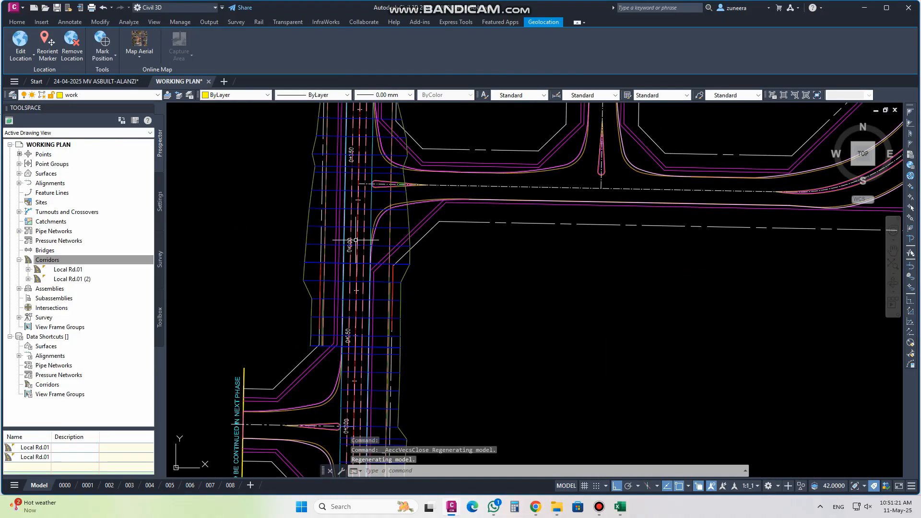
middle_drag(366, 222, 366, 298)
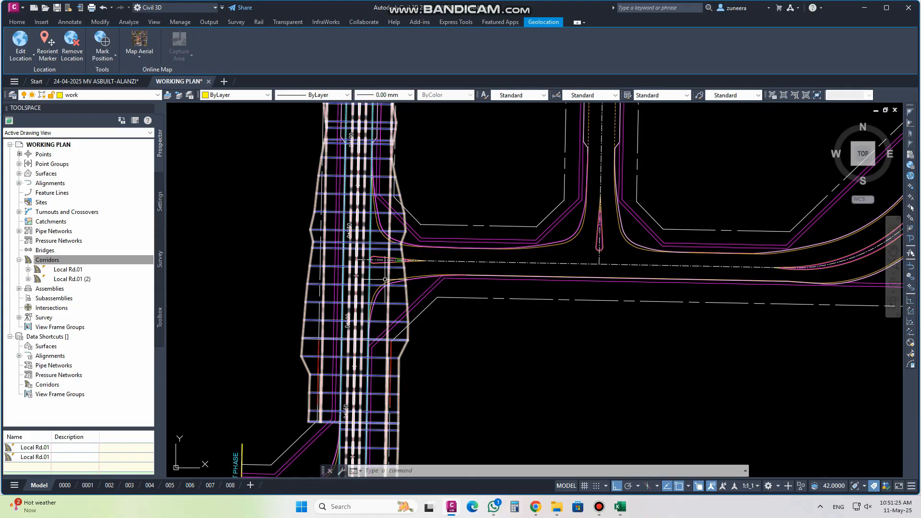
scroll(358, 278, down, 8)
scroll(666, 235, up, 8)
scroll(543, 312, up, 6)
scroll(453, 301, up, 2)
text(co)
key(Return)
scroll(449, 293, down, 2)
click(664, 233)
click(226, 150)
key(Return)
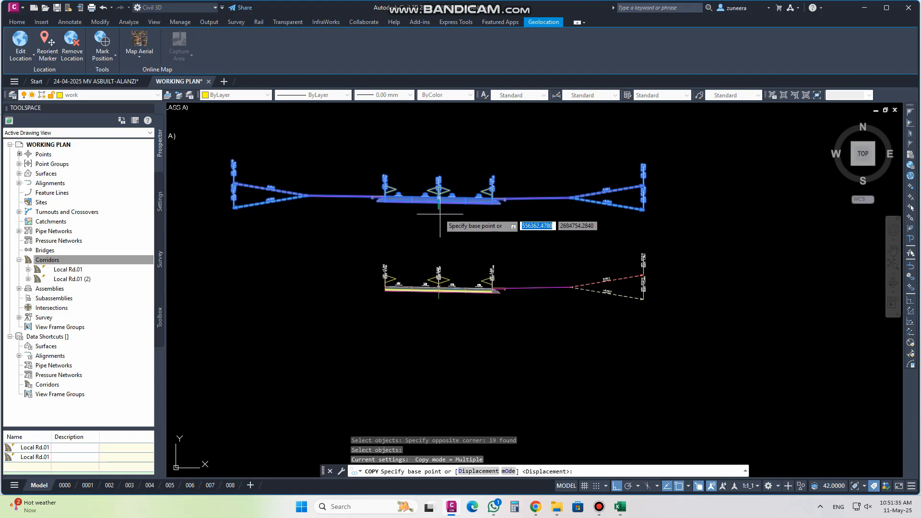
click(438, 299)
middle_drag(433, 381, 430, 296)
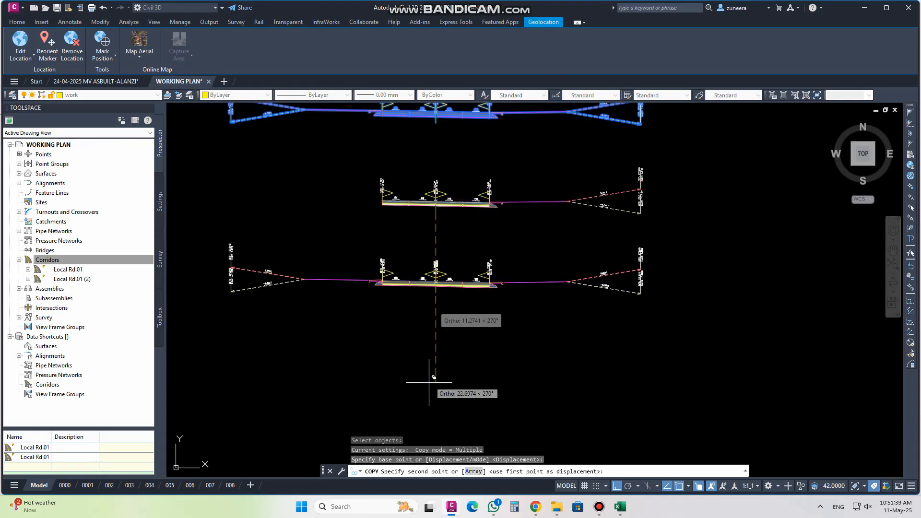
click(425, 391)
key(Return)
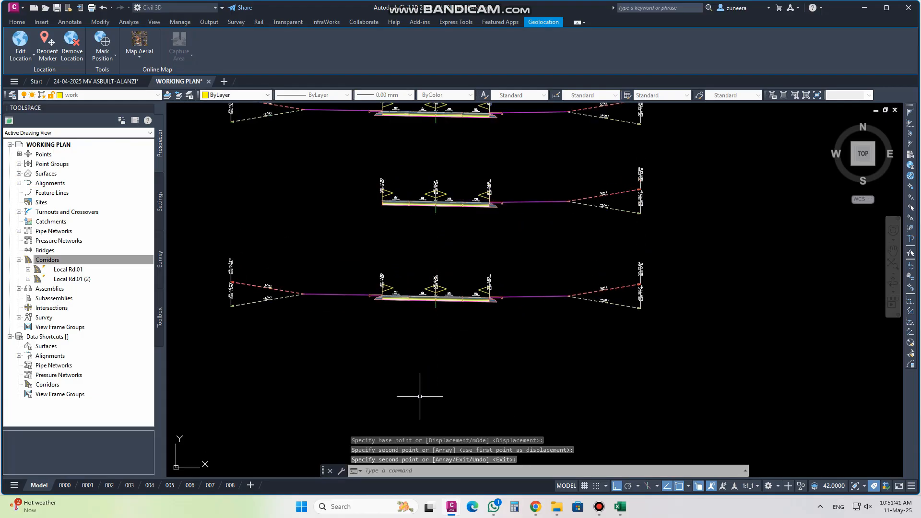
Erase the right-hand strip and daylight subassemblies from the new assembly copy
click(698, 318)
click(553, 241)
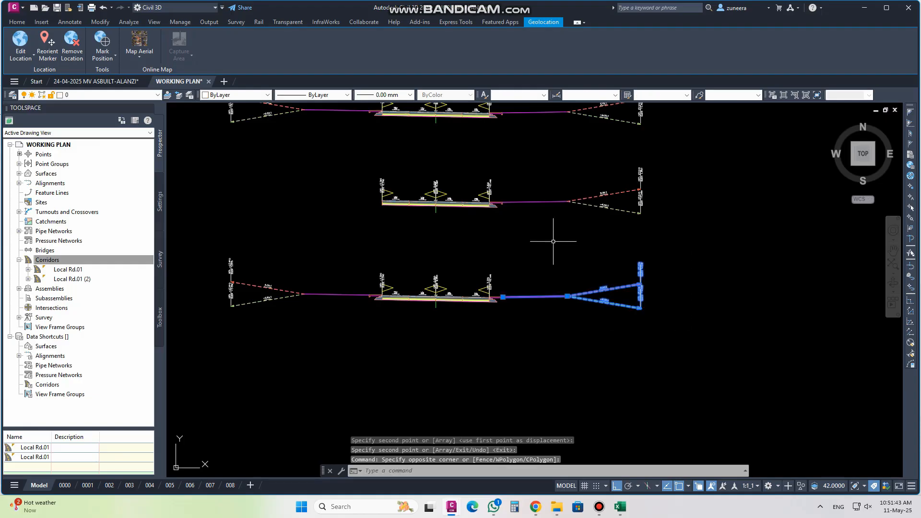
text(e)
key(Return)
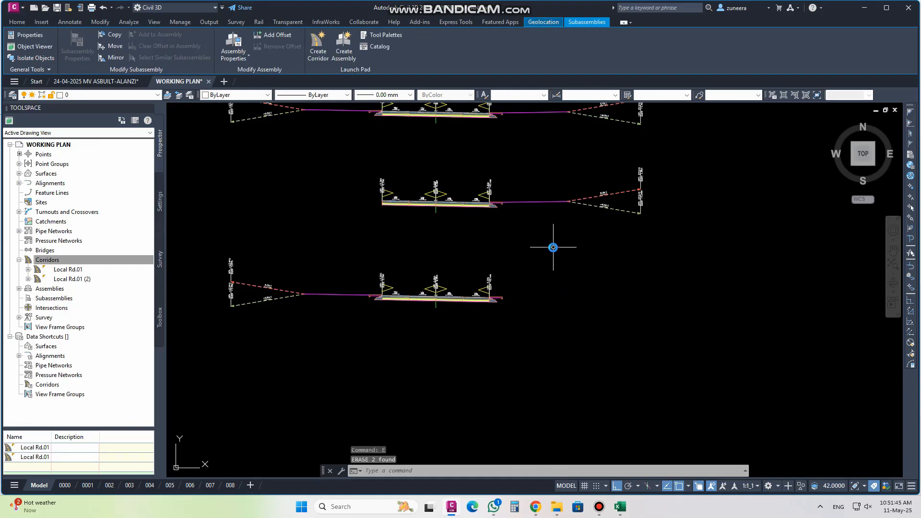
Erase the kerb and sloped base subassemblies beyond the right pavement edge of the lowest assembly copy
key(Escape)
scroll(532, 311, up, 8)
click(542, 391)
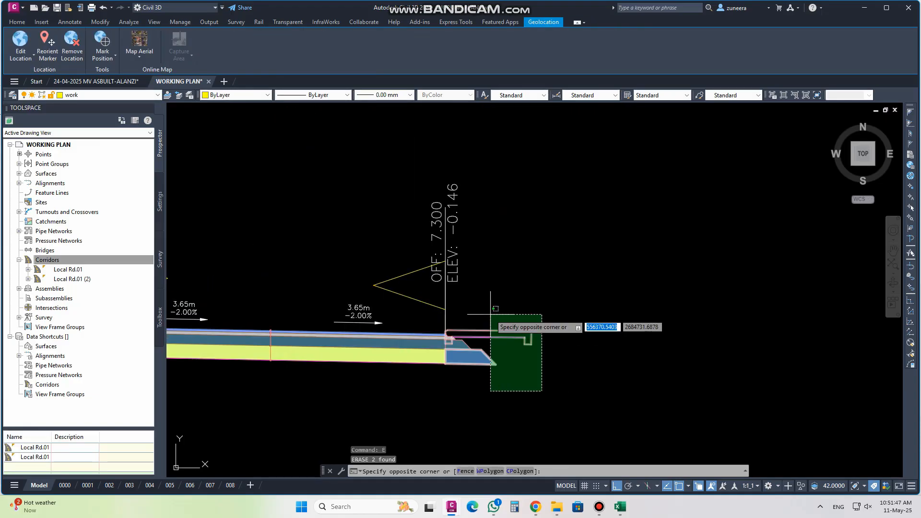
click(490, 314)
text(e)
key(Return)
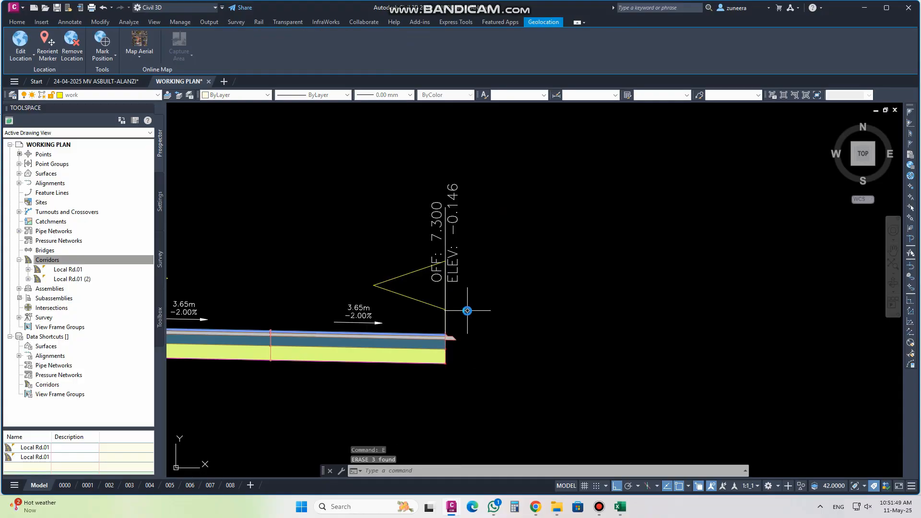
Erase the remaining small wedge-shaped edge subassemblies at the right lane end of the same assembly
scroll(467, 317, up, 5)
click(335, 281)
click(435, 342)
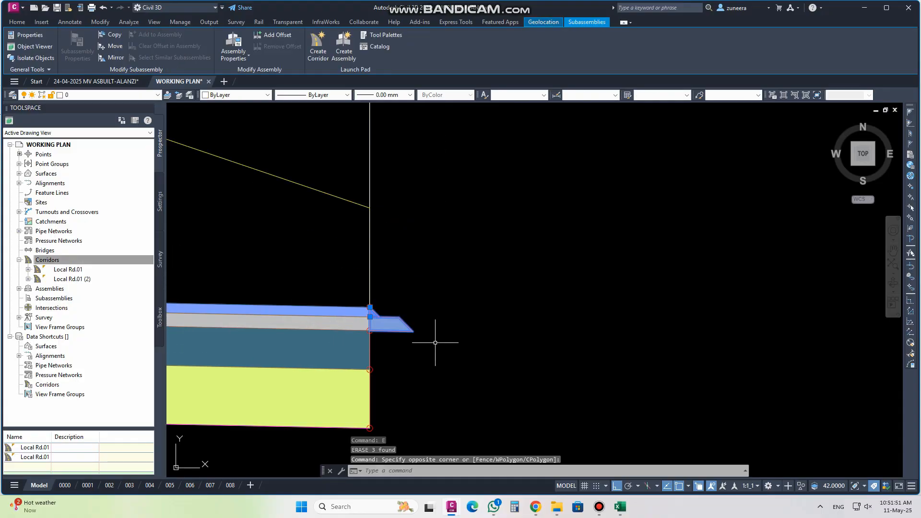
text(e)
key(Return)
scroll(480, 348, down, 8)
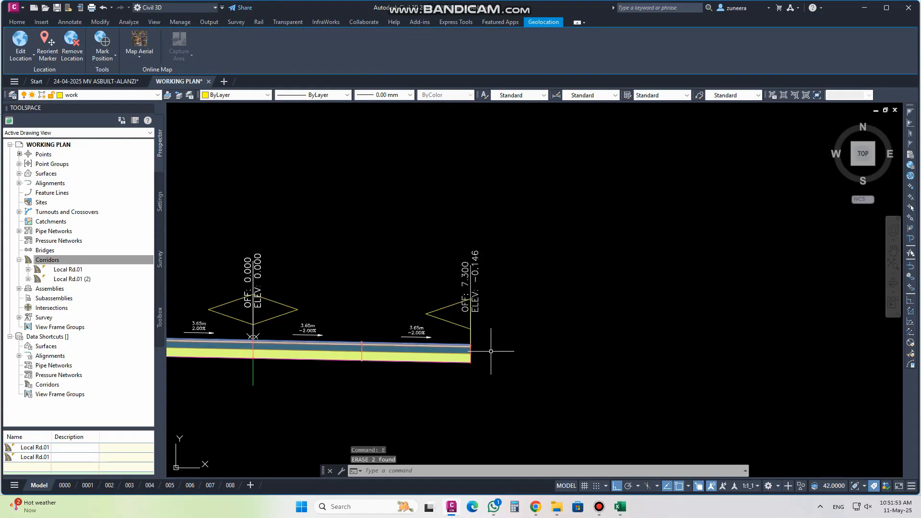
Rename the assembly without right edge parts as ASSEMBLY R-VER in its assembly properties
scroll(446, 365, up, 8)
click(473, 297)
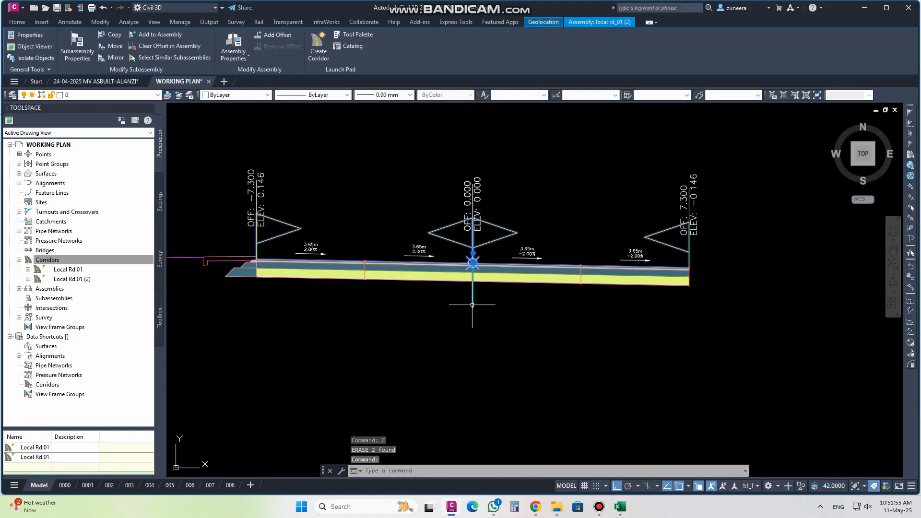
click(237, 42)
drag(120, 94, 76, 92)
text(ASSEMBLY R-VER)
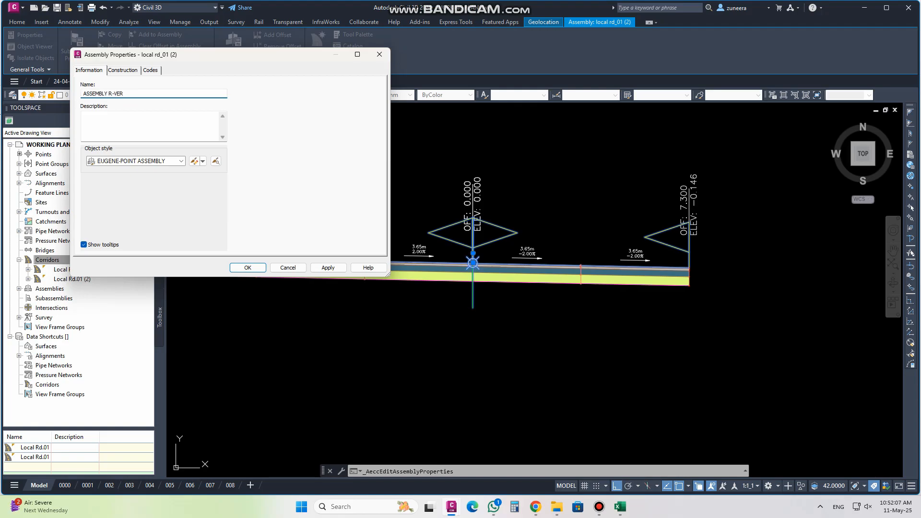
click(328, 268)
click(245, 267)
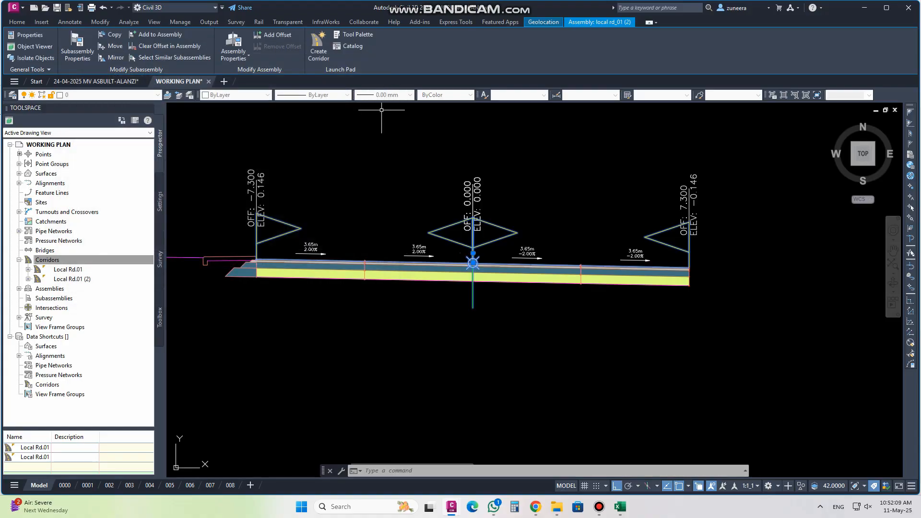
scroll(550, 276, down, 3)
key(Escape)
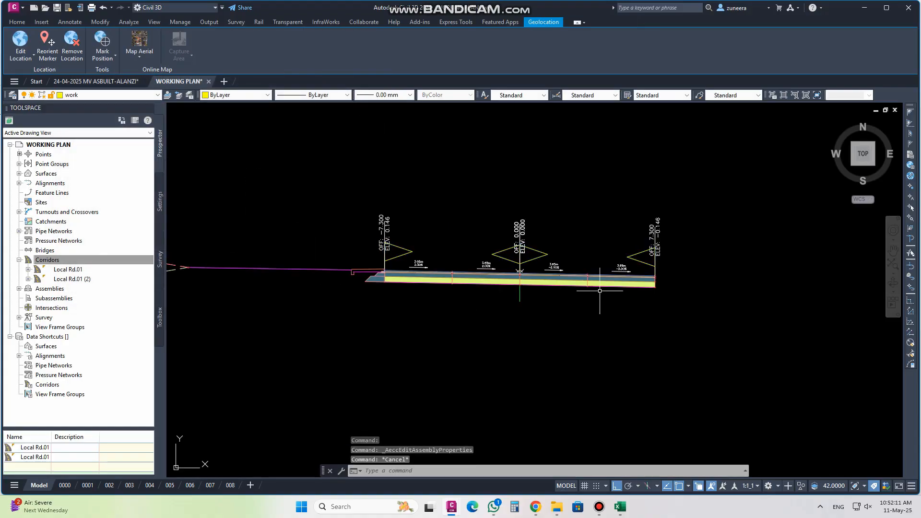
Assign ASSEMBLY R-VER to the Local Rd.01 (2) corridor region crossing the east side-road junction near station 0+300
scroll(611, 295, down, 6)
scroll(611, 295, up, 6)
scroll(324, 302, up, 3)
scroll(376, 364, up, 4)
click(382, 178)
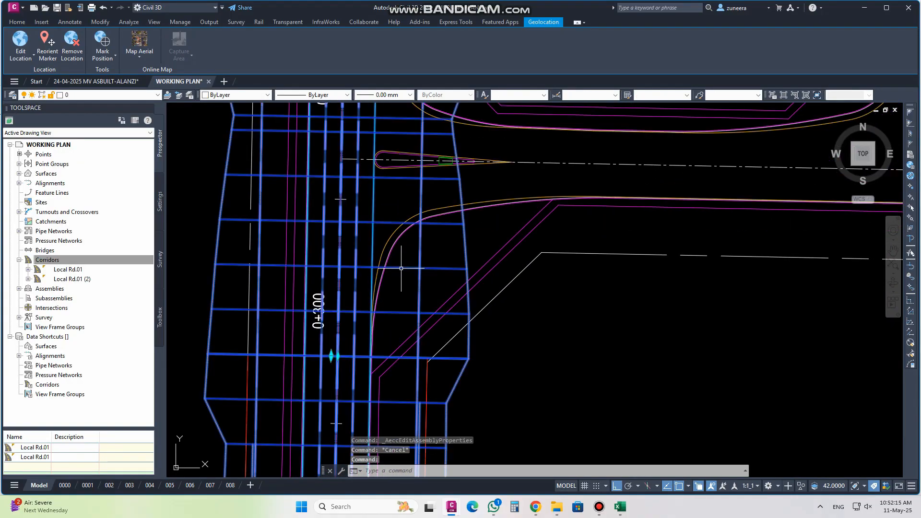
click(320, 69)
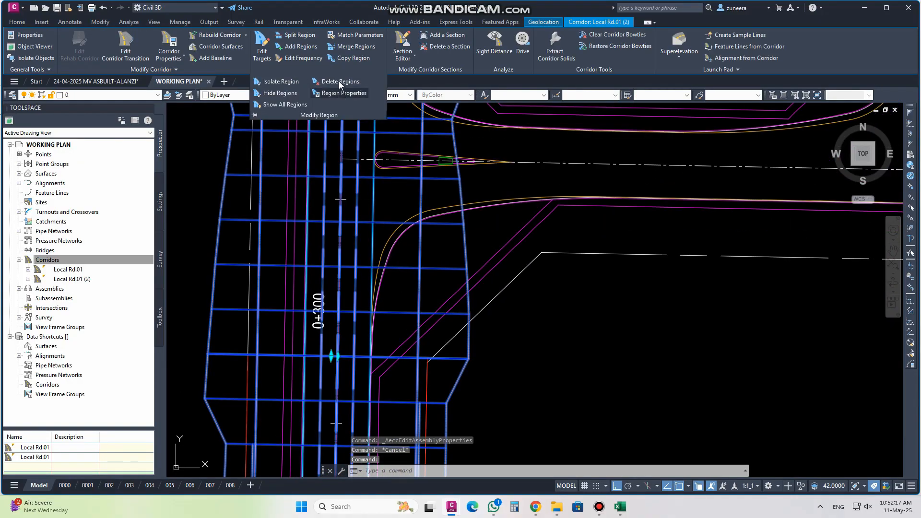
click(338, 93)
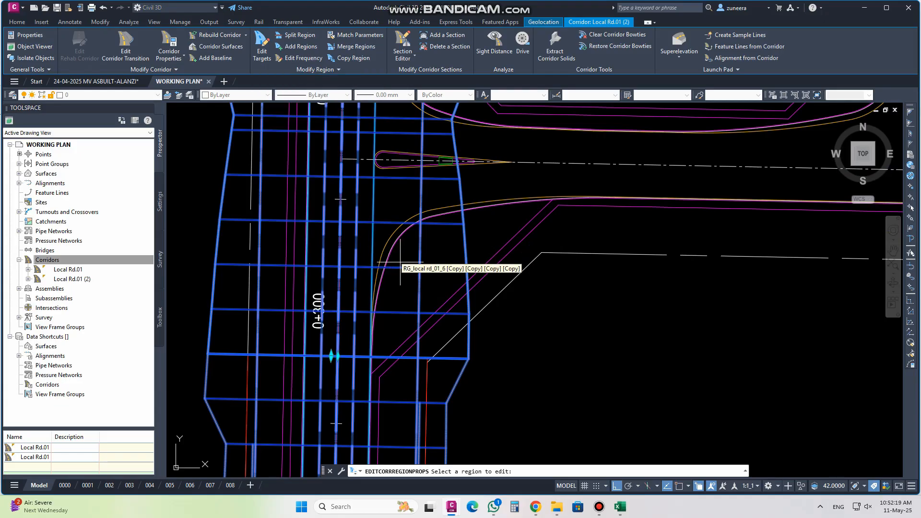
scroll(400, 264, down, 5)
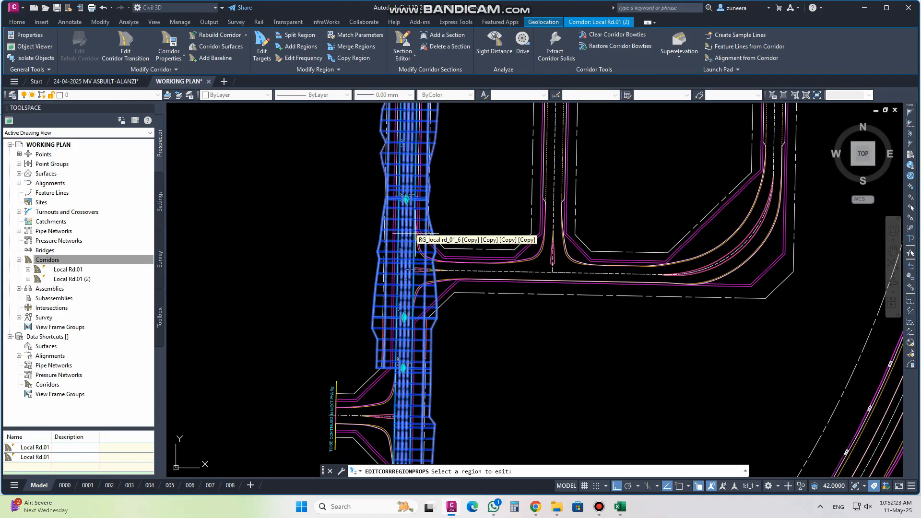
scroll(417, 280, up, 2)
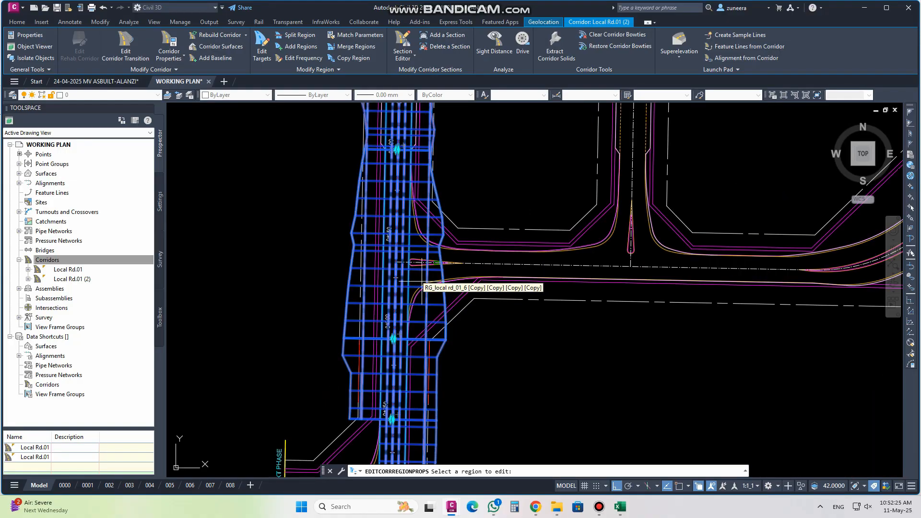
click(421, 282)
click(516, 267)
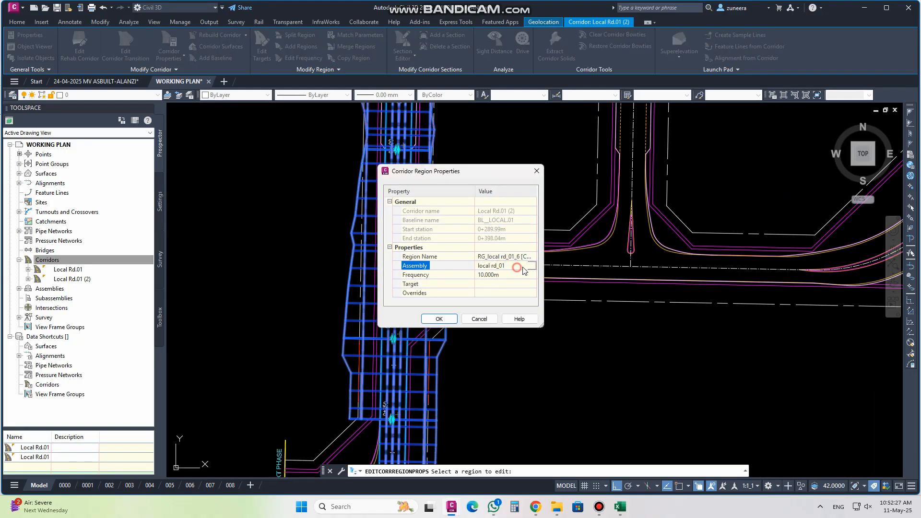
click(531, 265)
click(467, 282)
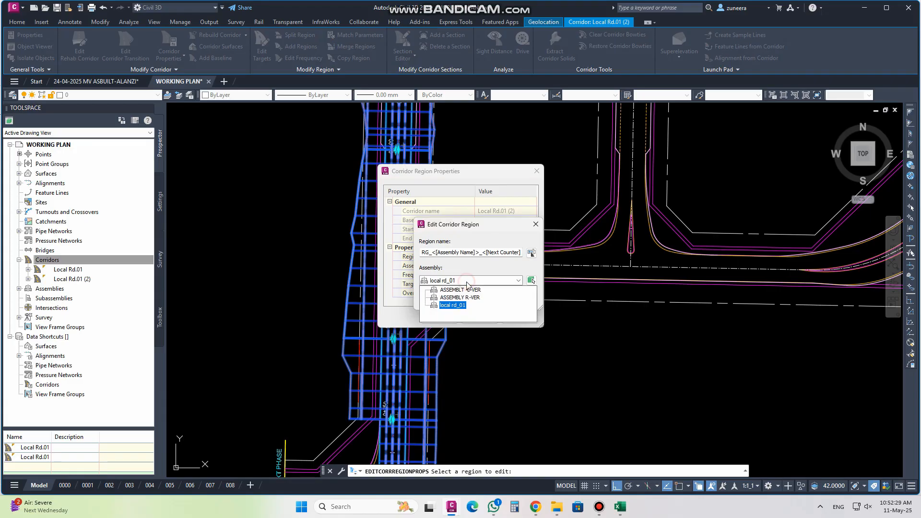
click(459, 297)
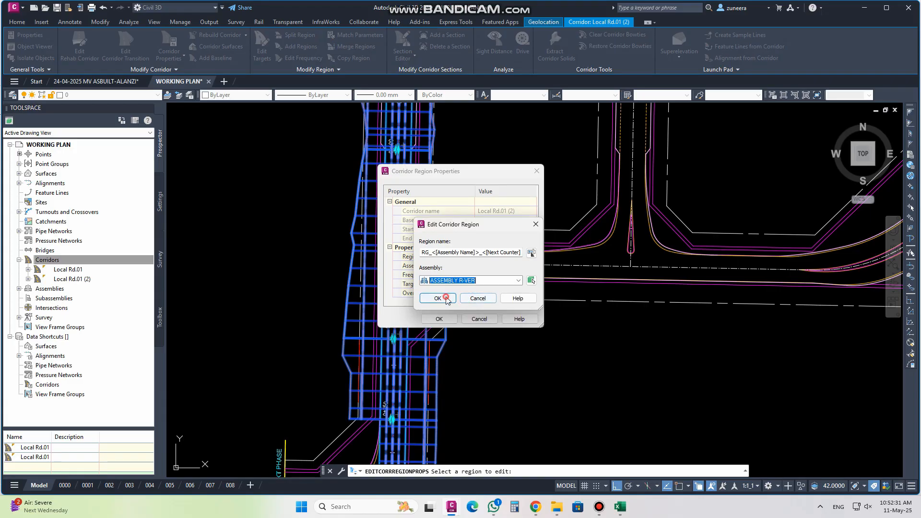
click(446, 299)
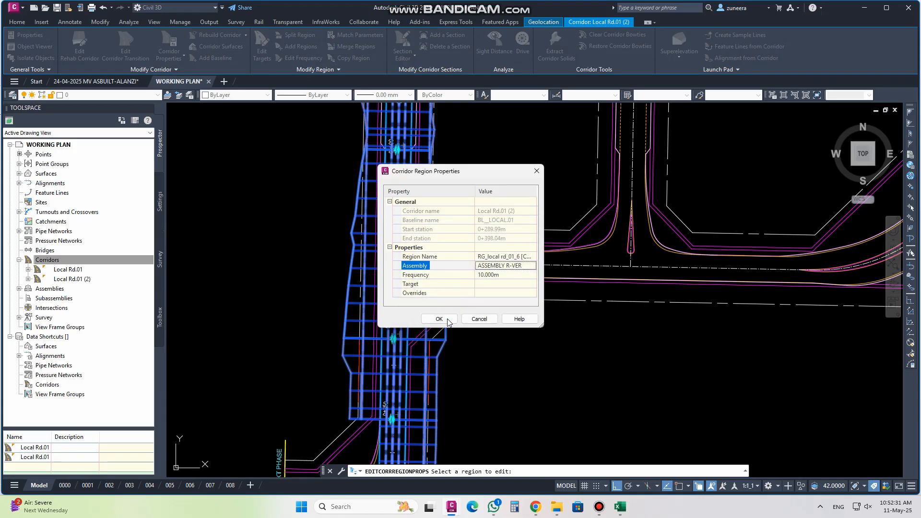
click(486, 276)
click(451, 319)
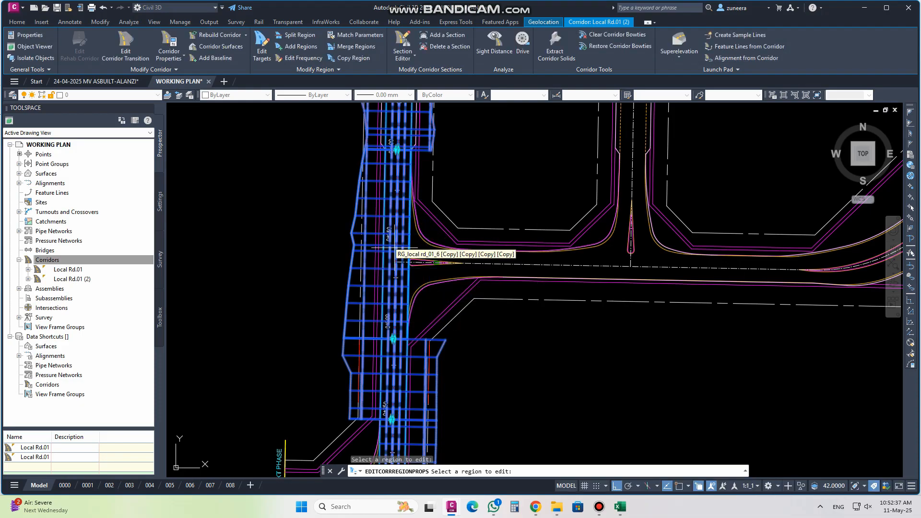
key(Return)
Examine the updated corridor in 3D in the Object Viewer, and close the viewer
scroll(412, 262, up, 5)
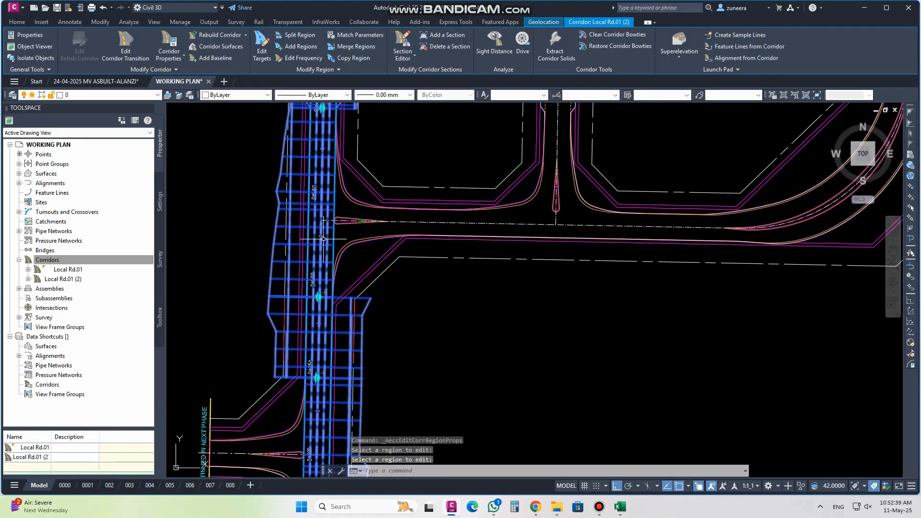
scroll(327, 210, down, 4)
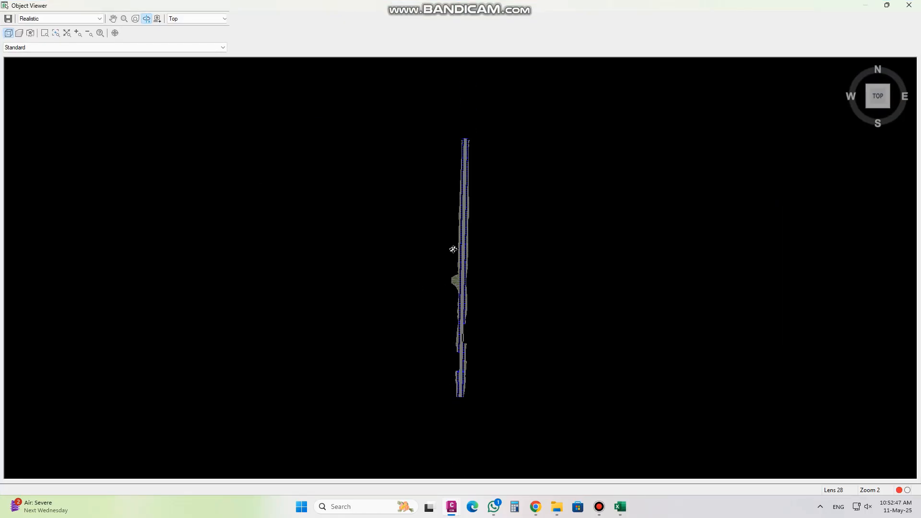
drag(454, 244, 454, 249)
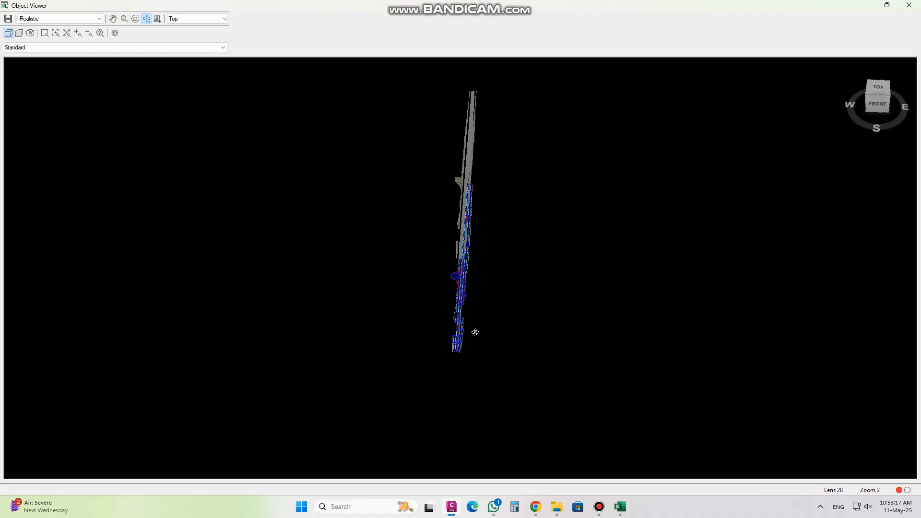
scroll(475, 332, up, 5)
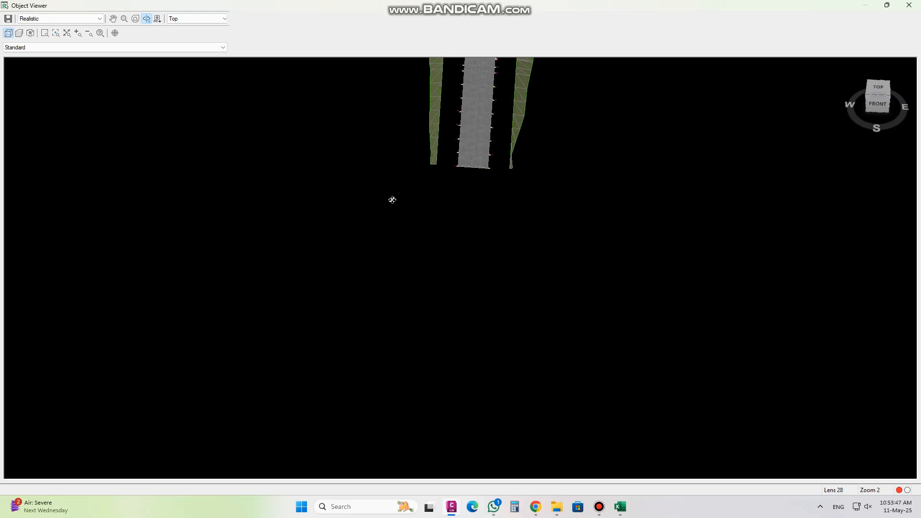
key(Escape)
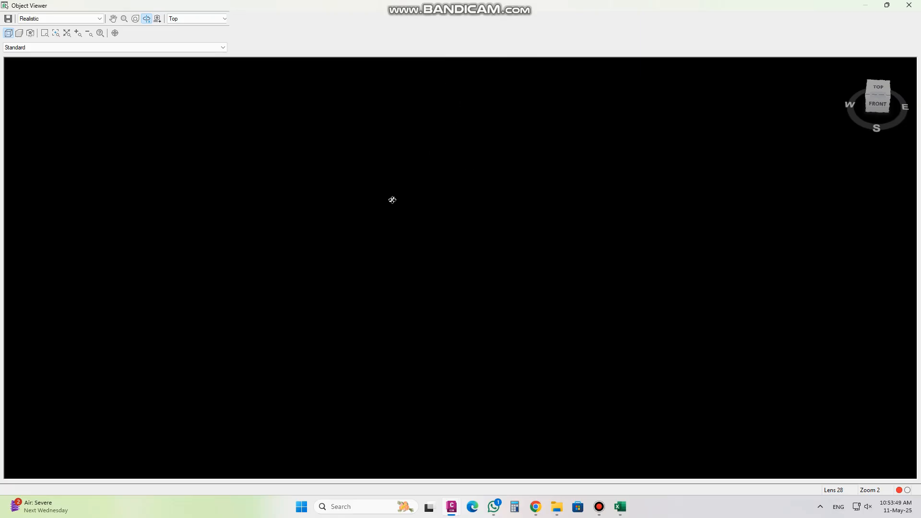
scroll(418, 211, down, 2)
key(Escape)
Select the local road corridor beside the east side-road junction
click(520, 186)
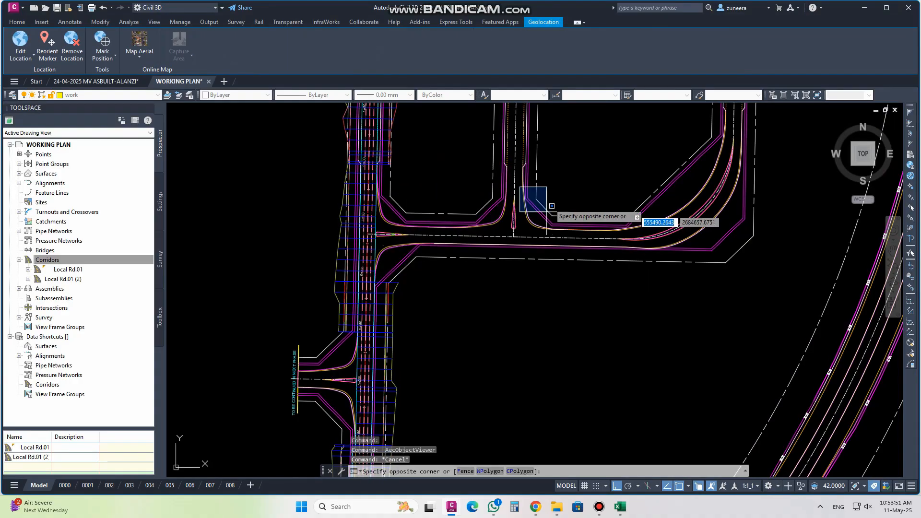
click(515, 191)
click(373, 257)
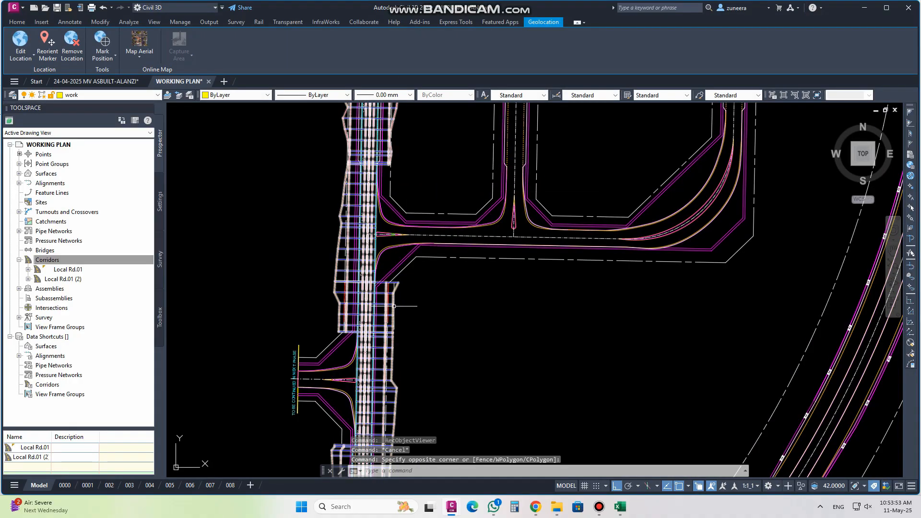